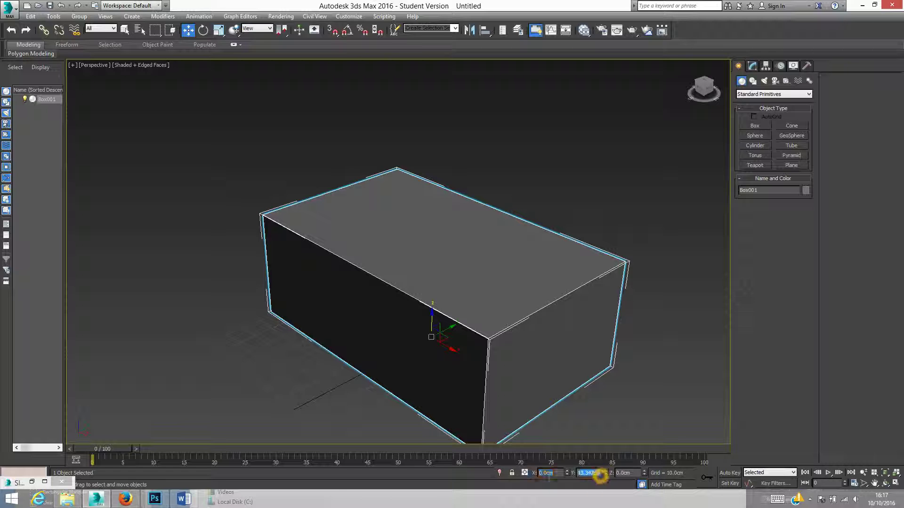
Step: Turn on backface culling for the box in its object properties
scroll(589, 384, up, 2)
middle_drag(588, 383, 588, 349)
scroll(574, 349, down, 2)
alt+middle_drag(521, 307, 531, 306)
right_click(516, 288)
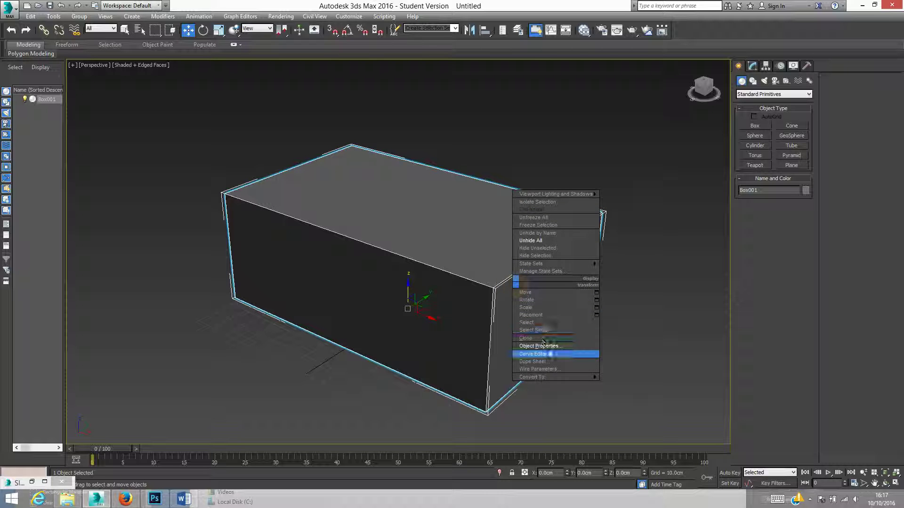
click(546, 346)
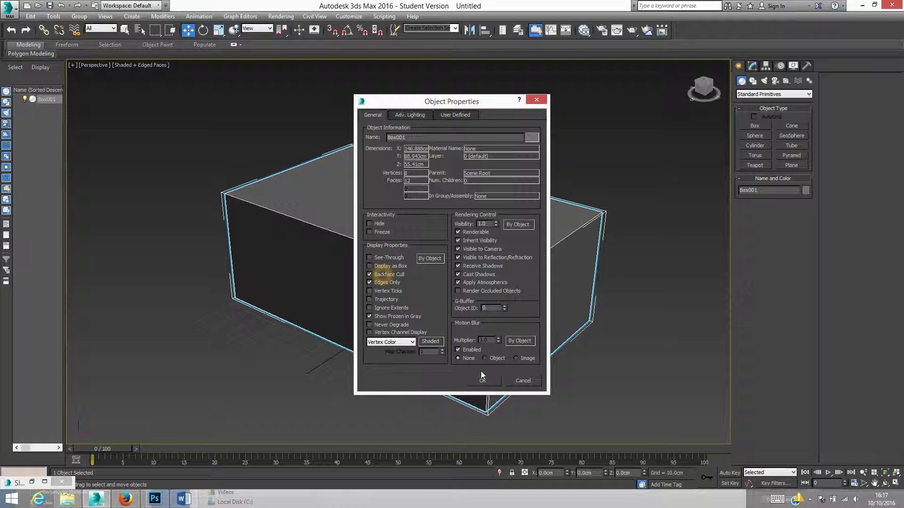
click(481, 382)
Step: Add an Edit Poly modifier to the box and flip all its polygons so the faces point inward
click(752, 65)
click(755, 105)
click(783, 307)
scroll(398, 312, down, 4)
drag(250, 377, 570, 142)
alt+middle_drag(500, 228, 546, 237)
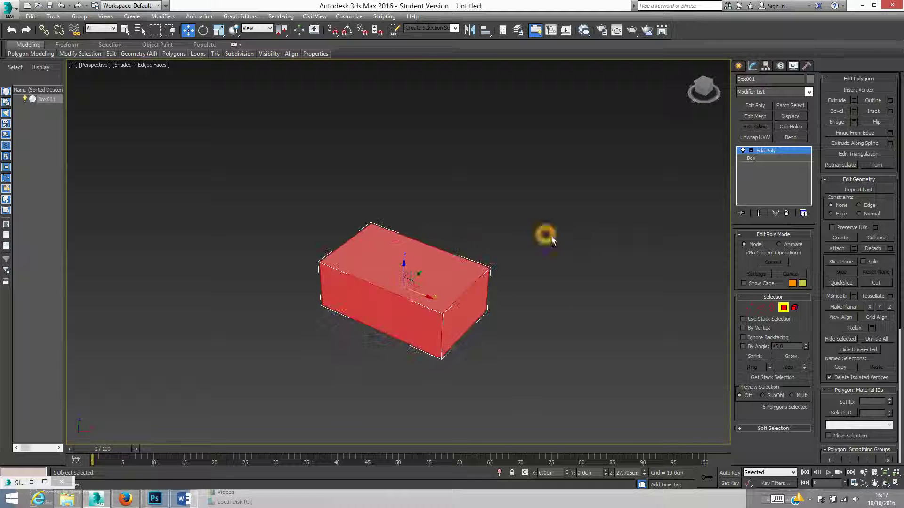
click(879, 122)
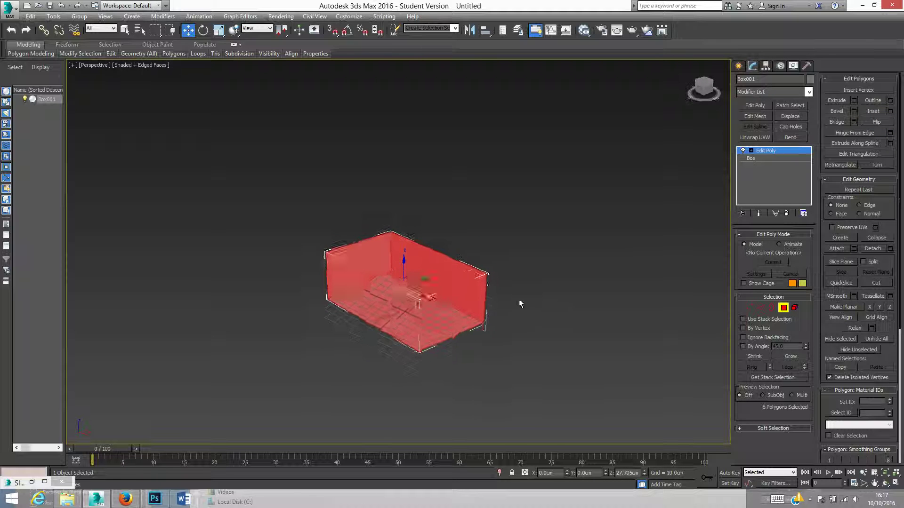
Step: Add SwiftLoop edge loops lengthwise, crosswise and horizontally near the ceiling to outline doorways on the room's walls
scroll(531, 282, up, 3)
middle_drag(523, 257, 561, 255)
mouse_move(111, 54)
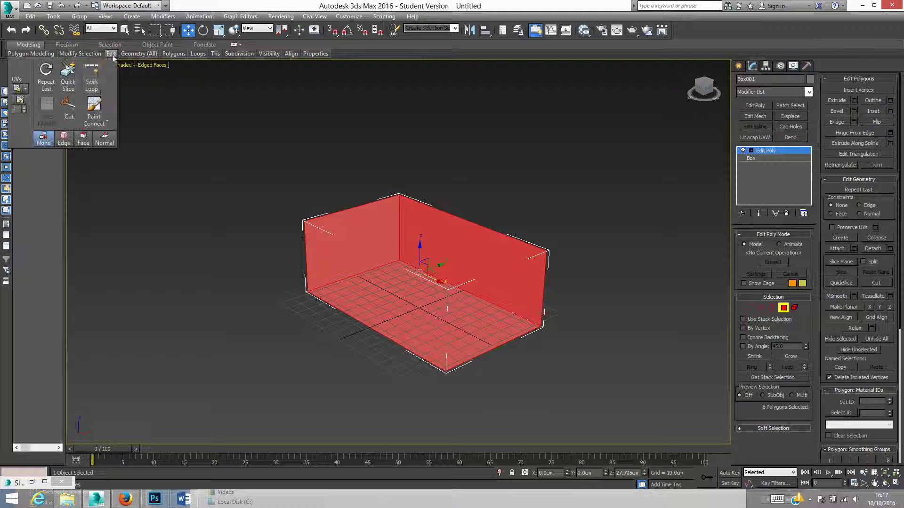
click(93, 75)
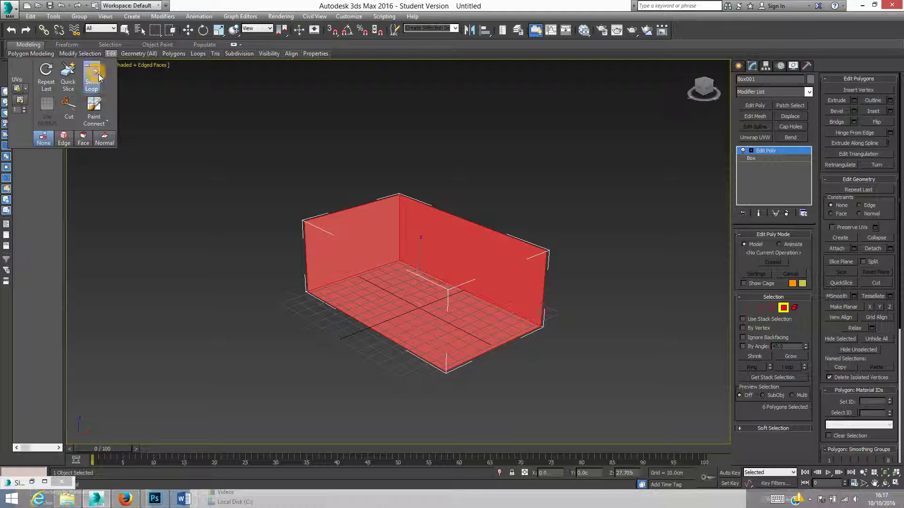
click(384, 281)
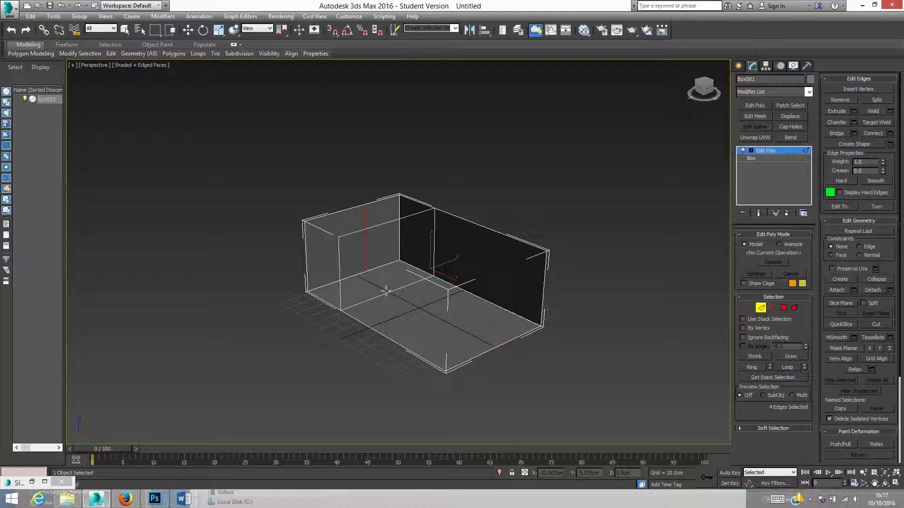
alt+middle_drag(369, 249, 482, 225)
click(395, 217)
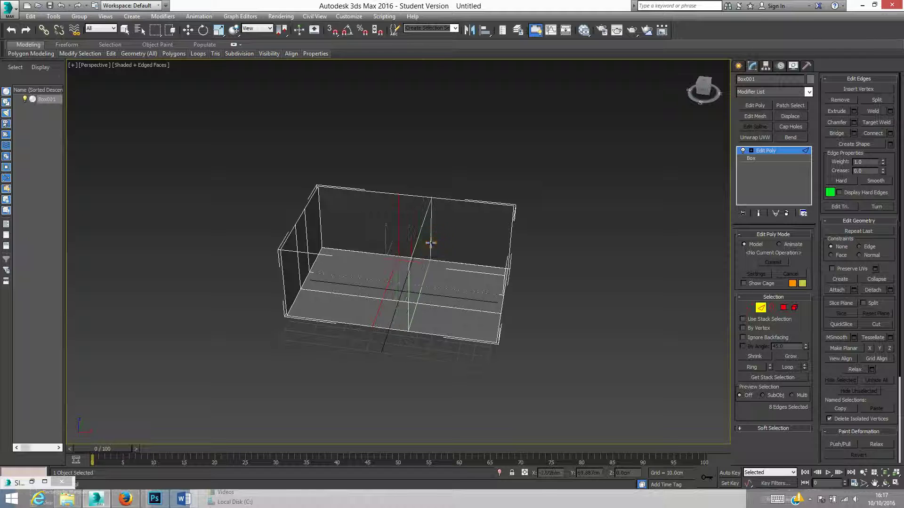
click(432, 217)
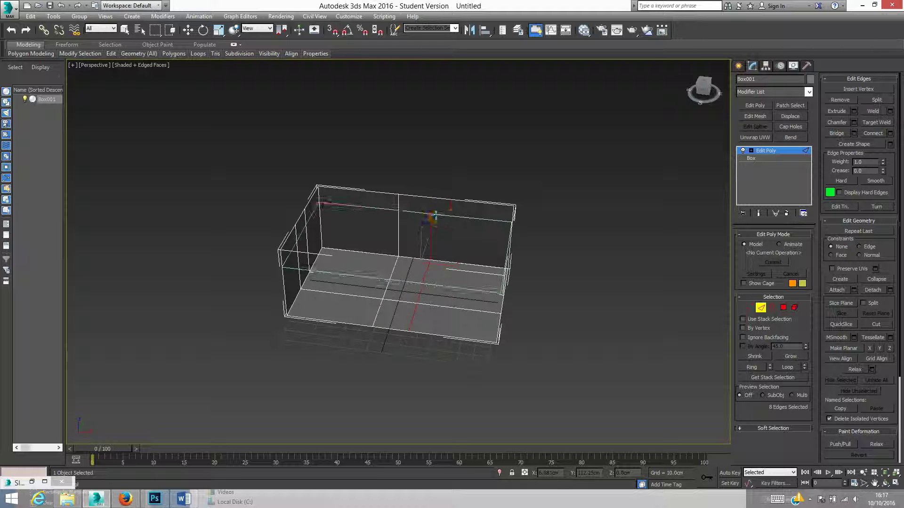
right_click(482, 244)
Step: Select the polygons of one side wall and move them outward to widen the room
click(784, 308)
alt+middle_drag(645, 285, 724, 315)
middle_drag(467, 230, 504, 197)
click(293, 282)
drag(289, 372, 361, 112)
drag(368, 223, 242, 221)
alt+middle_drag(242, 222, 409, 250)
Step: Select the doorway polygons on three walls with backfacing ignored and extrude them outward into recesses
key(4)
key(ctrl+a)
scroll(507, 199, up, 2)
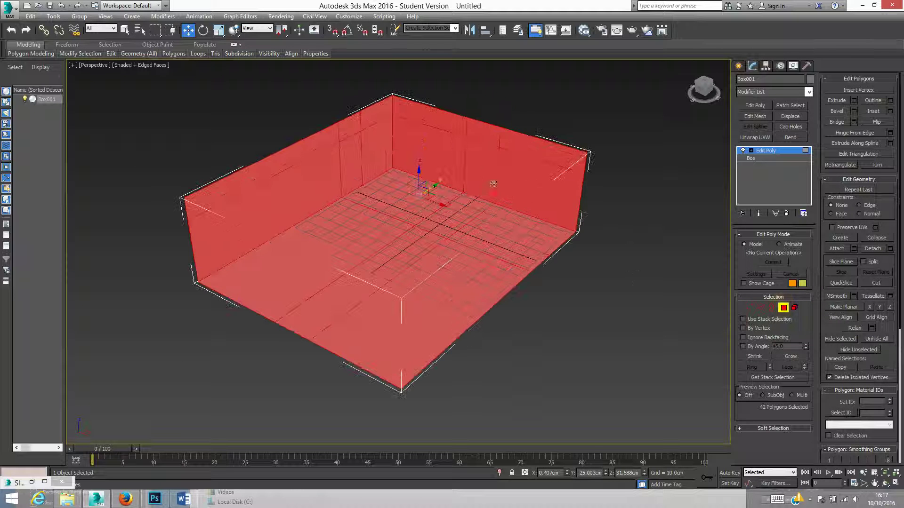
click(490, 177)
click(481, 170)
ctrl+click(356, 156)
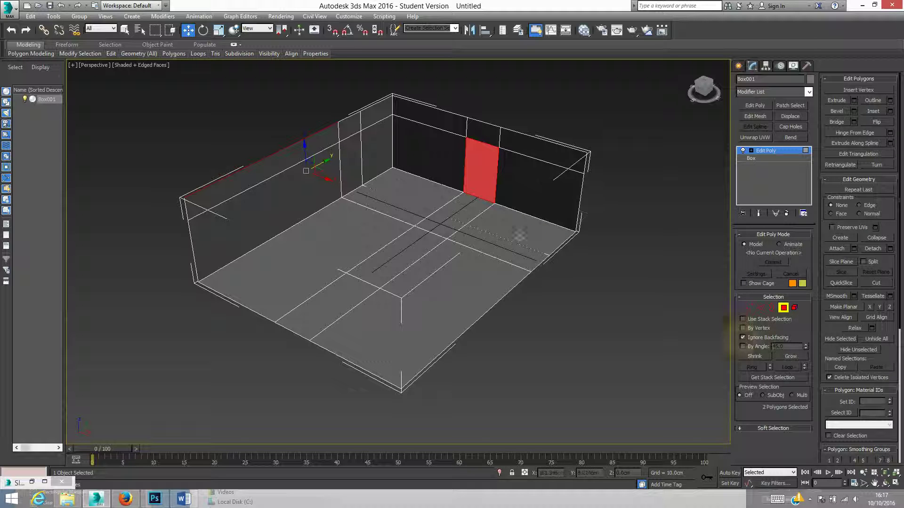
click(348, 168)
ctrl+click(478, 178)
alt+middle_drag(456, 204, 231, 130)
ctrl+click(217, 123)
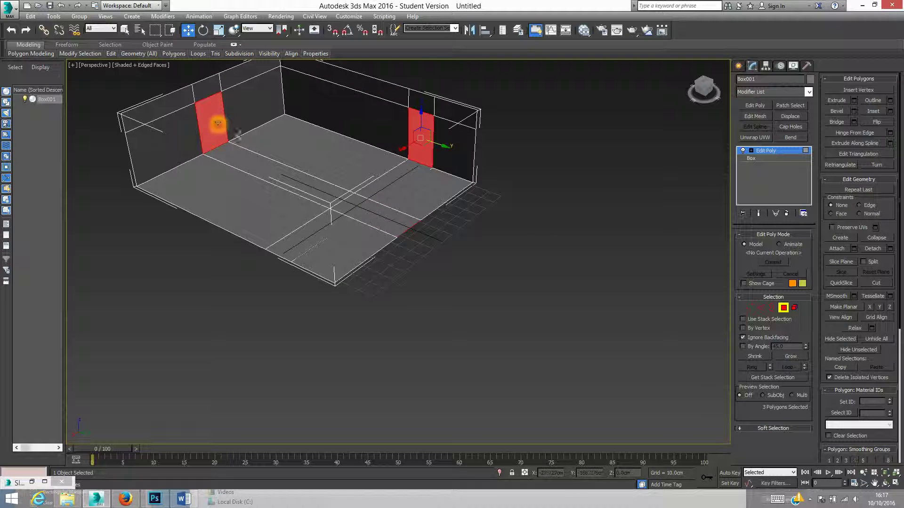
click(837, 100)
drag(214, 120, 217, 150)
alt+middle_drag(218, 150, 427, 267)
click(739, 66)
Step: Create a Multi/Sub-Object material in the Slate Material Editor and name it "room materials"
alt+middle_drag(619, 224, 786, 256)
key(m)
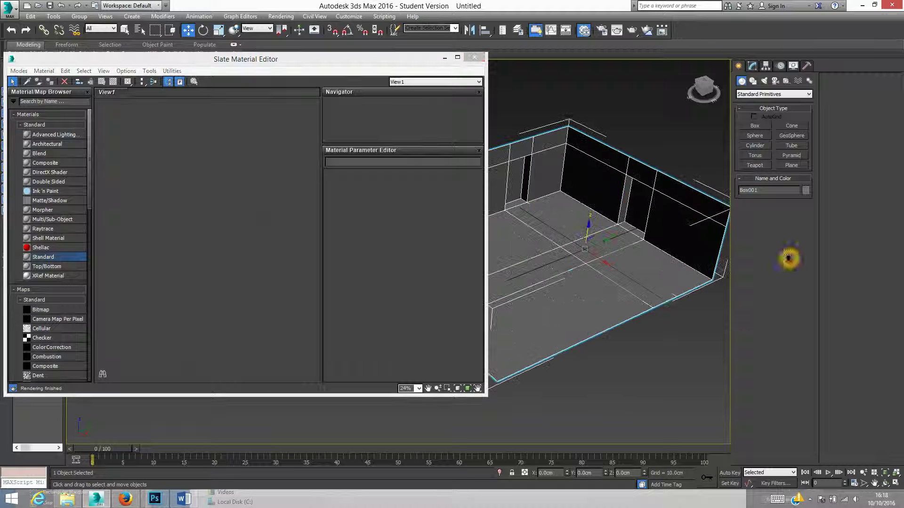
drag(47, 219, 253, 228)
scroll(252, 210, up, 4)
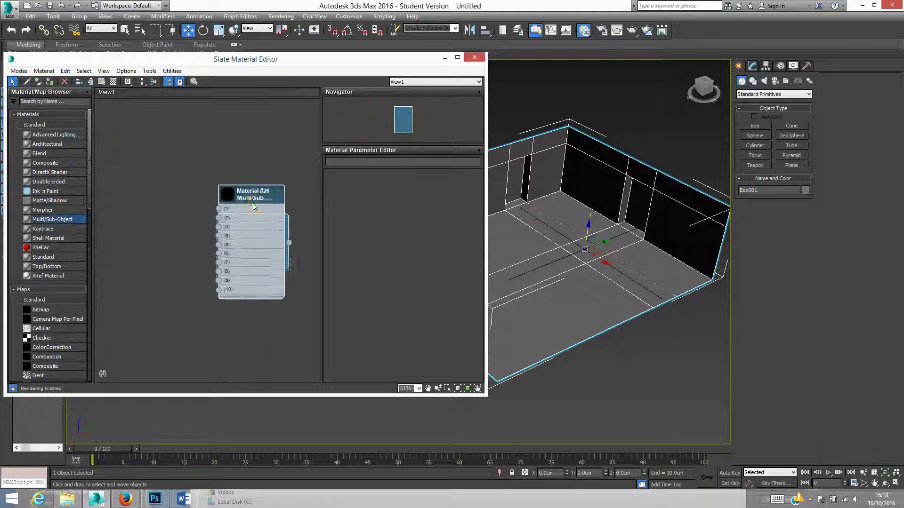
double_click(249, 200)
text(room materials)
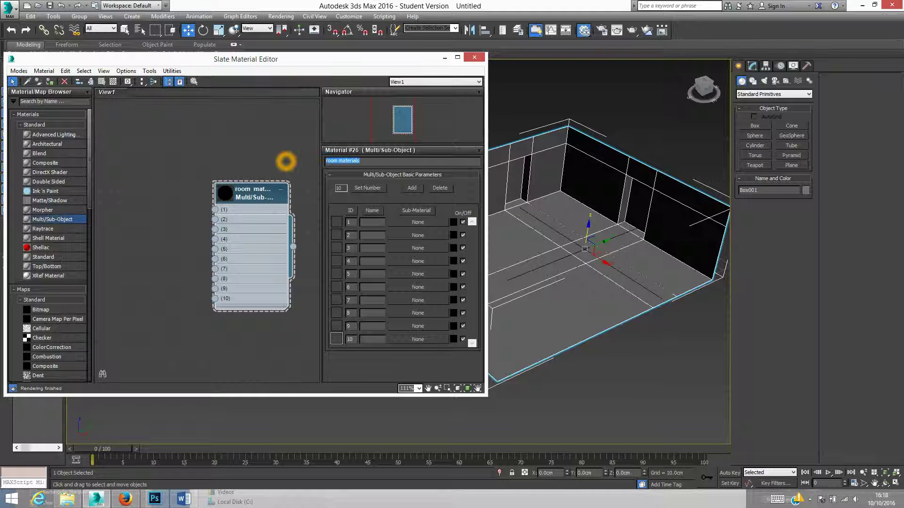
Step: Reduce the room materials to four sub-material slots
click(440, 188)
click(439, 188)
click(439, 188)
click(439, 188)
click(439, 188)
click(439, 188)
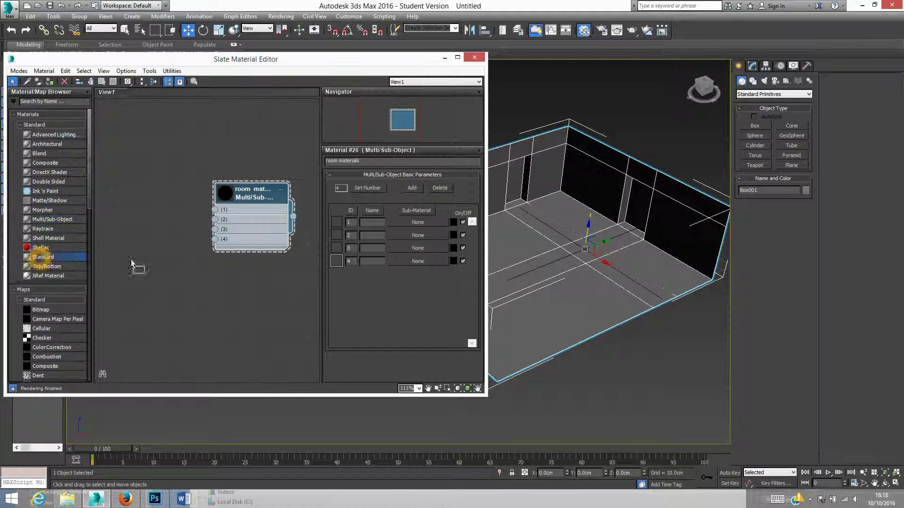
Step: Create a Standard material named "floor" and connect it to slot 1 of room materials
drag(108, 256, 105, 279)
double_click(136, 285)
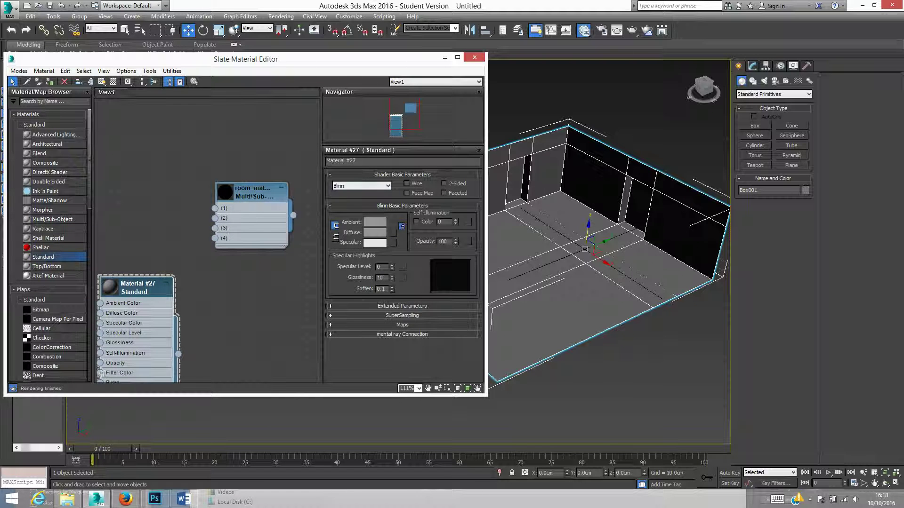
text(floor)
key(Return)
drag(178, 354, 152, 174)
scroll(172, 170, down, 1)
middle_drag(178, 167, 205, 205)
drag(157, 159, 148, 115)
Step: Create a Standard material named "wall" and connect it to slot 2 of room materials
drag(35, 262, 155, 289)
double_click(182, 295)
drag(367, 163, 321, 163)
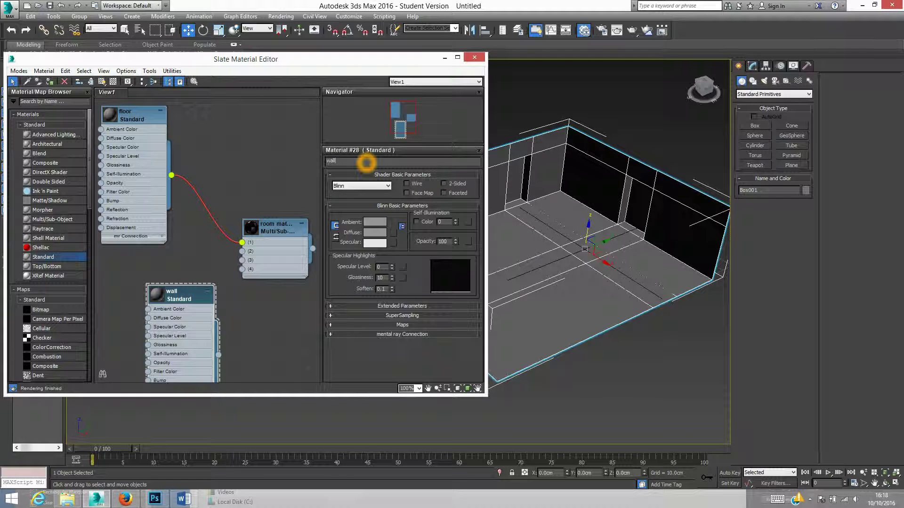
drag(183, 294, 127, 276)
drag(162, 337, 240, 253)
Step: Create a Standard material named "ceiling" and connect it to slot 3 of room materials
scroll(225, 239, down, 3)
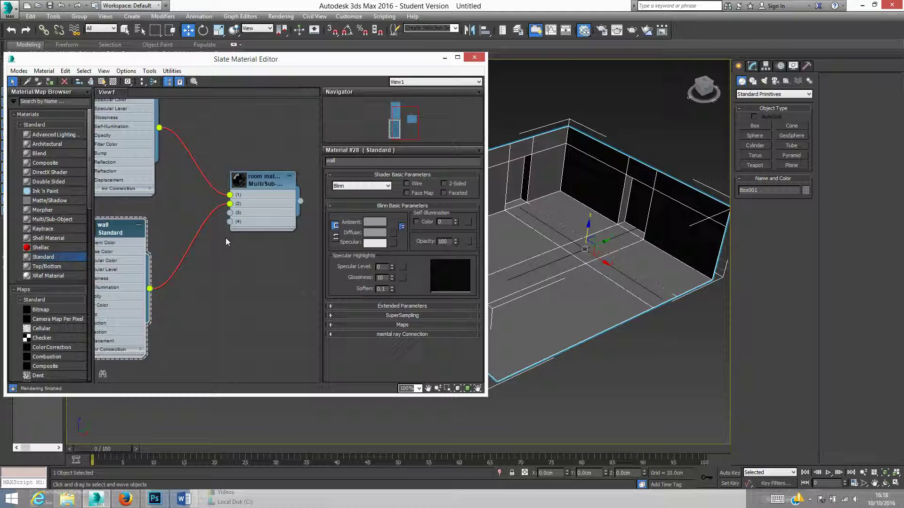
middle_drag(242, 253, 238, 212)
drag(125, 306, 169, 317)
double_click(169, 315)
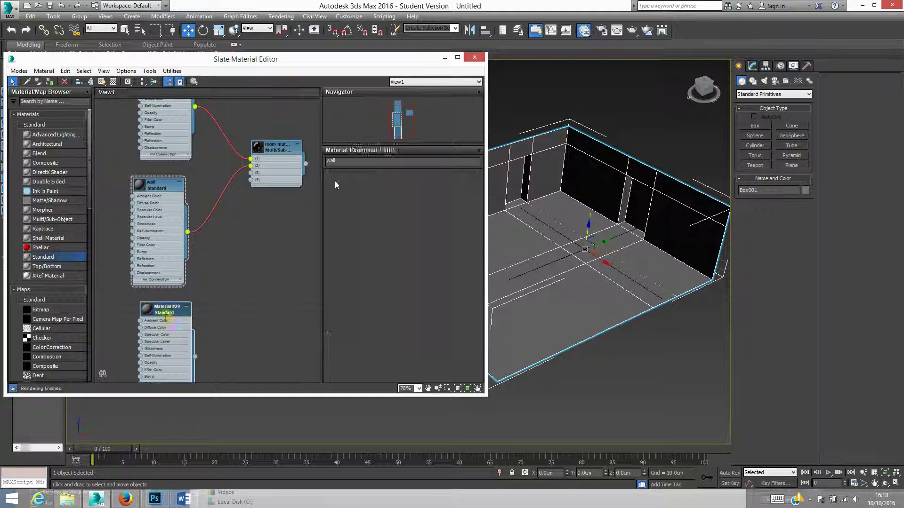
click(362, 162)
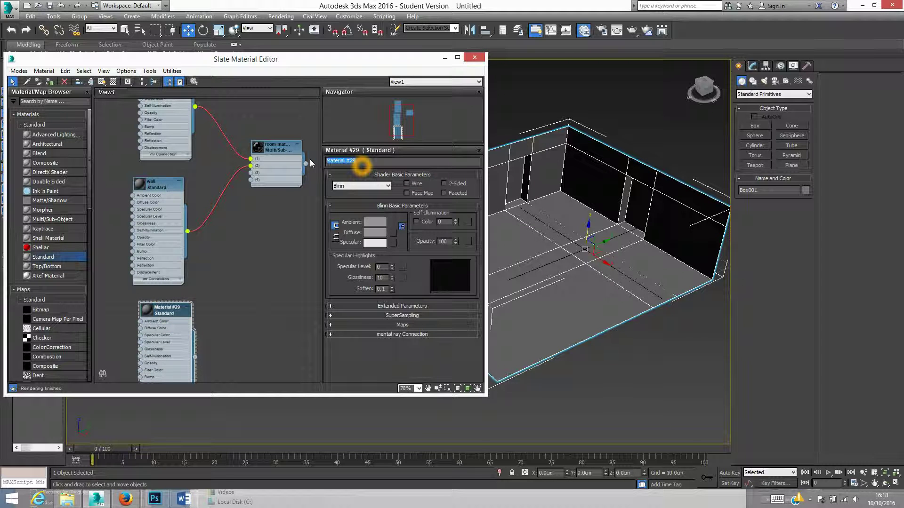
text(floor)
scroll(258, 226, down, 1)
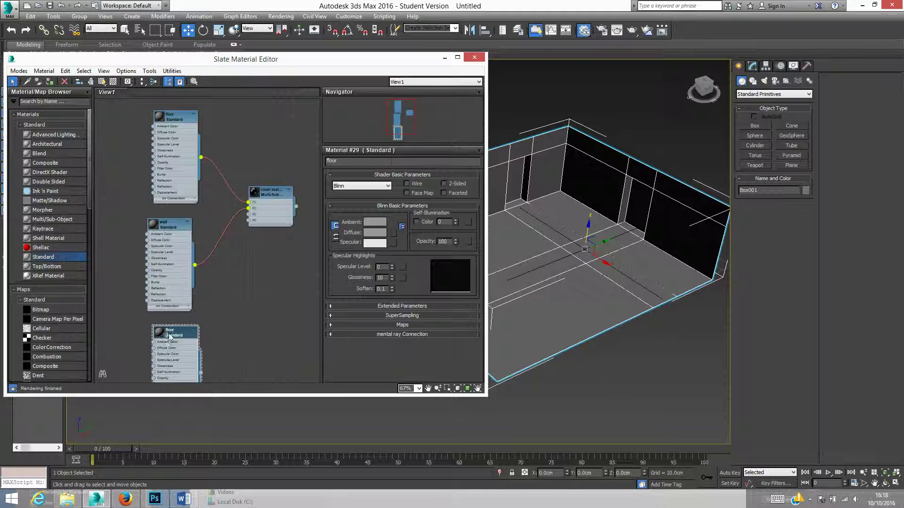
drag(365, 160, 318, 158)
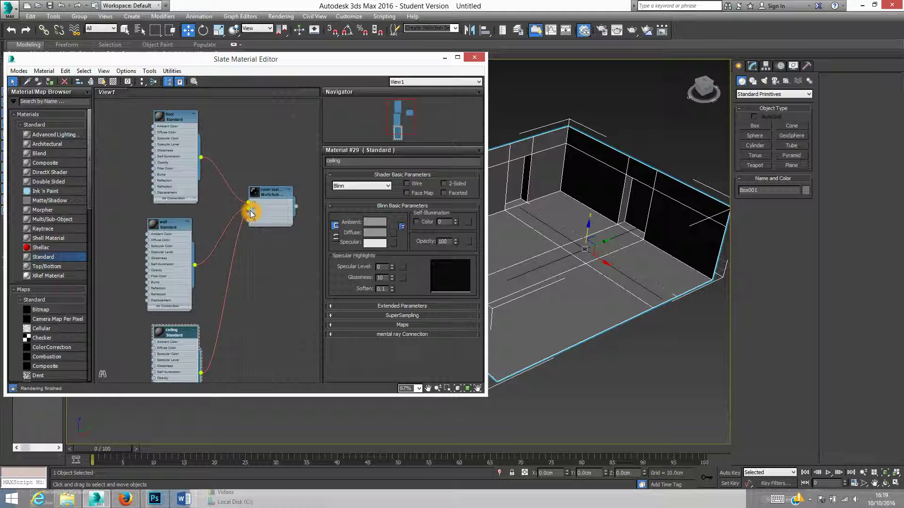
drag(249, 217, 248, 214)
Step: Stack the floor, wall and ceiling nodes closer together in the material graph
drag(171, 165, 165, 134)
drag(174, 230, 161, 185)
middle_drag(206, 263, 196, 217)
drag(178, 291, 147, 234)
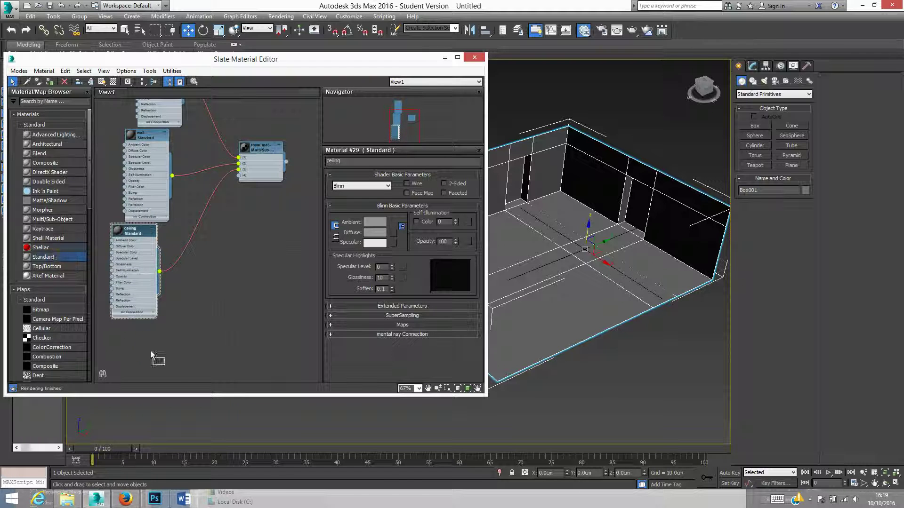
Step: Create a Standard material named "doors" and connect it to slot 4 of room materials
drag(151, 355, 146, 348)
double_click(132, 345)
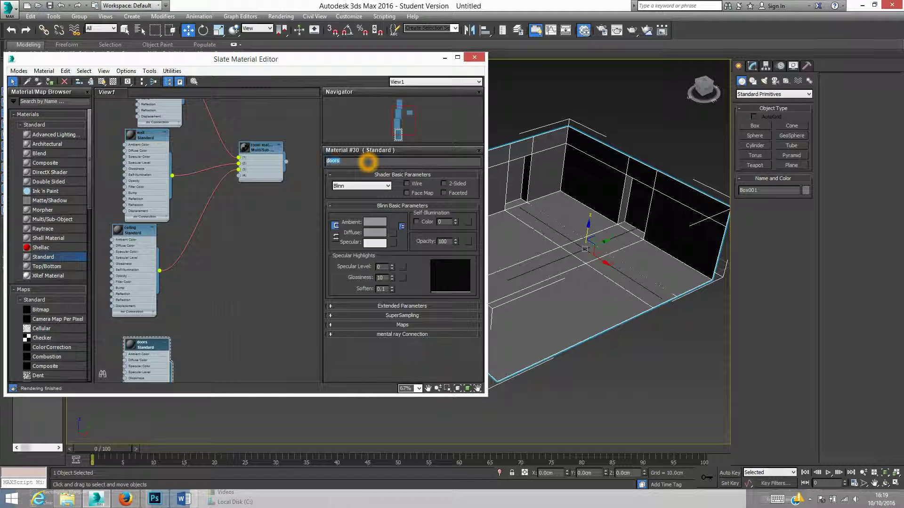
scroll(181, 292, down, 2)
drag(173, 359, 230, 184)
scroll(238, 267, down, 3)
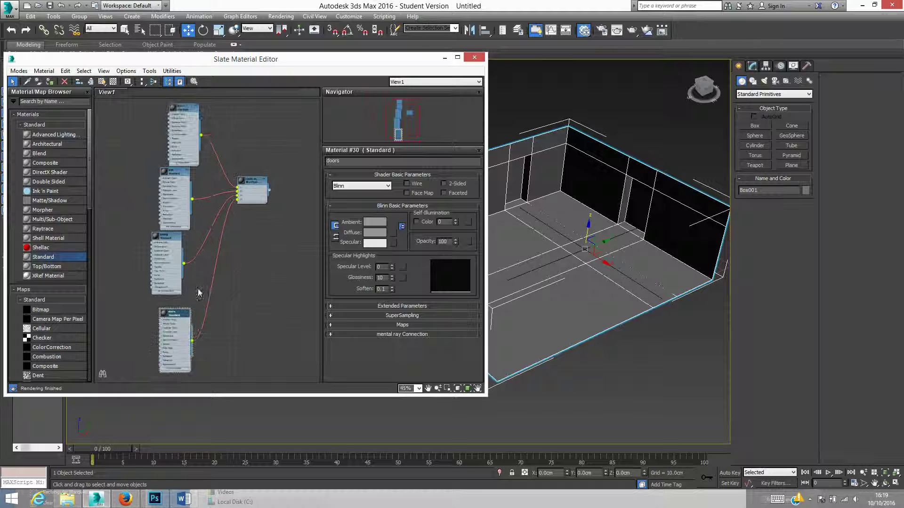
Step: Reposition the doors and floor nodes to space out the material graph
drag(185, 315, 172, 308)
middle_drag(201, 257, 213, 312)
drag(191, 177, 178, 155)
Step: Assign the Floor image as a Bitmap on the floor material's Diffuse Color and set its node beside the material
scroll(173, 158, up, 4)
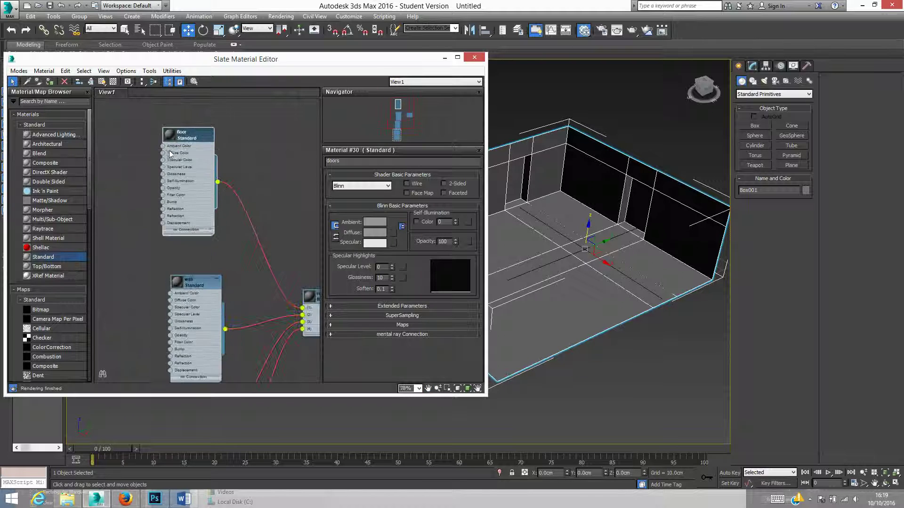
drag(137, 135, 138, 135)
click(170, 126)
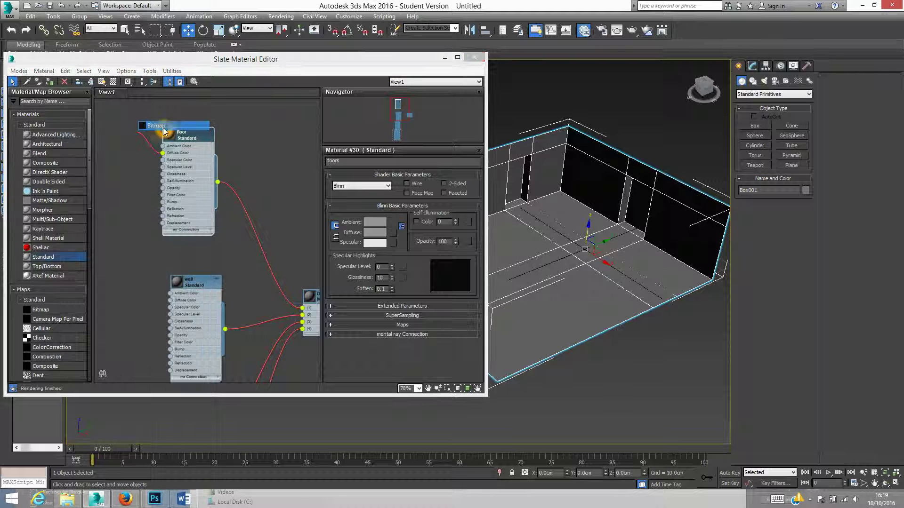
double_click(440, 150)
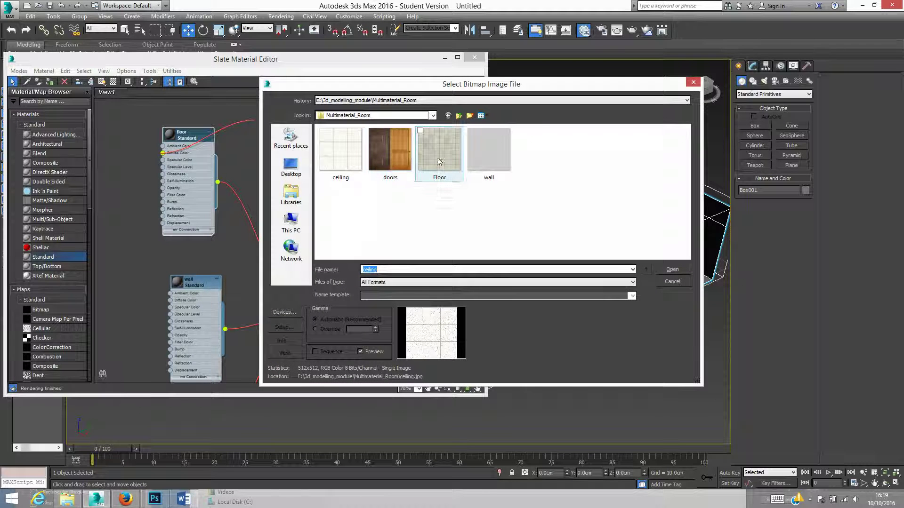
drag(147, 139, 127, 137)
click(192, 139)
Step: Assign the wall image as a Bitmap on the wall material's Diffuse Color and set its node beside the material
scroll(182, 254, down, 1)
drag(176, 271, 140, 206)
click(175, 133)
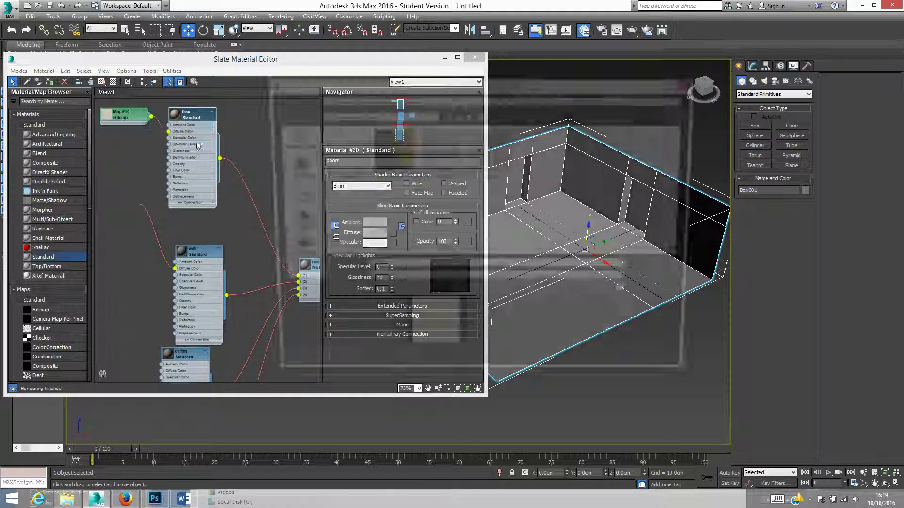
double_click(490, 150)
drag(149, 151, 109, 172)
Step: Assign the ceiling image as a Bitmap on the ceiling material's Diffuse Color and set its node beside the material
drag(192, 203, 185, 182)
drag(178, 299, 131, 266)
click(151, 124)
double_click(339, 163)
middle_drag(235, 238, 253, 208)
scroll(252, 207, down, 2)
drag(174, 231, 131, 253)
Step: Assign the doors image as a Bitmap on the doors material's Diffuse Color and set its node beside the material
middle_drag(296, 326, 286, 240)
click(180, 269)
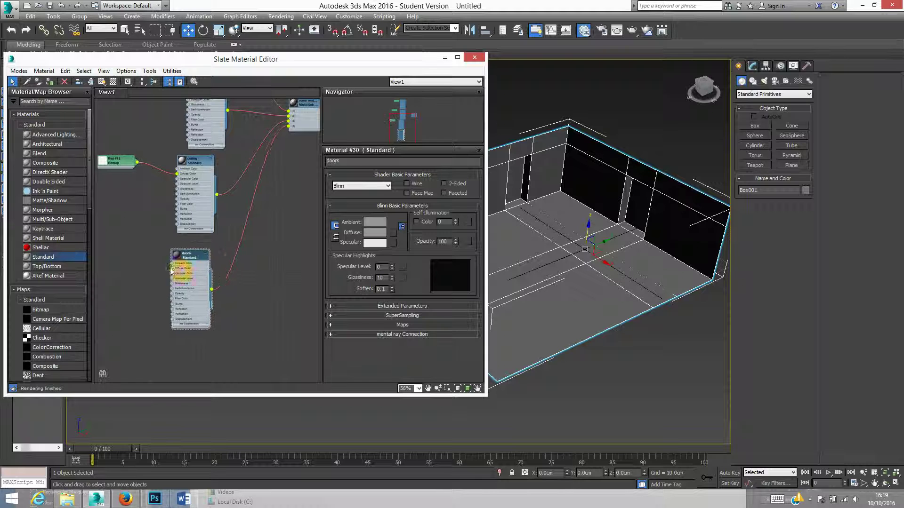
drag(148, 236, 147, 230)
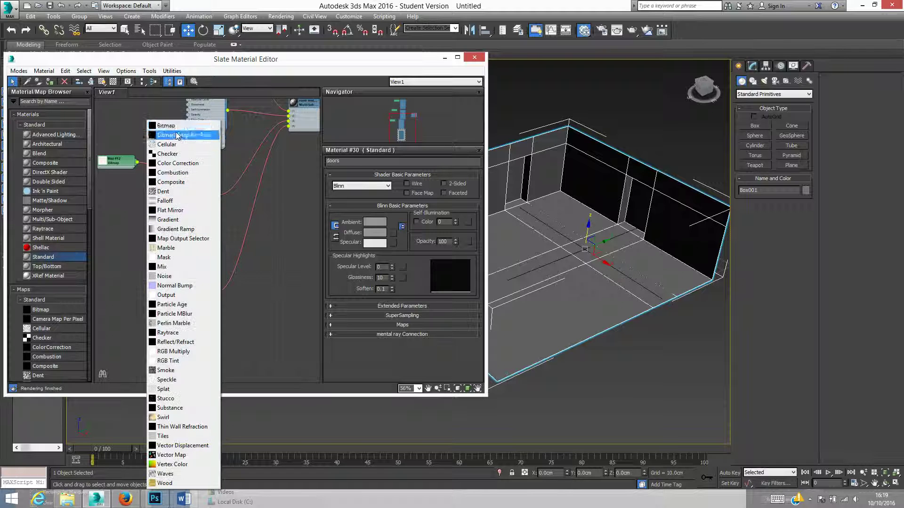
click(179, 123)
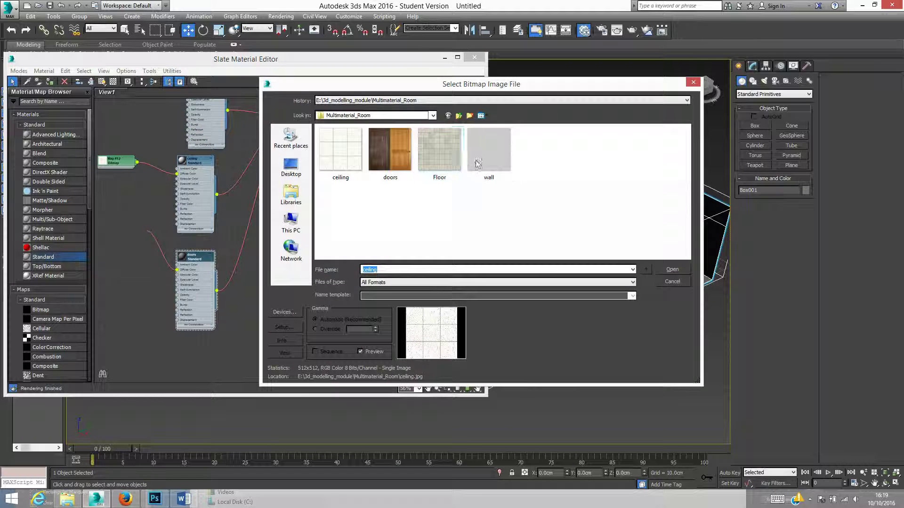
double_click(379, 158)
drag(159, 234, 137, 249)
Step: Show the doors, ceiling, wall and floor materials shaded in the viewport
middle_drag(222, 232, 218, 283)
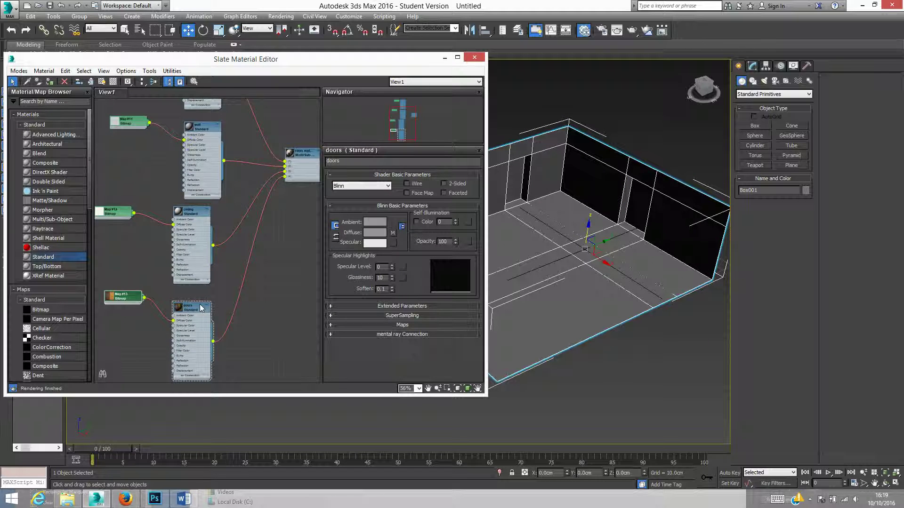
right_click(199, 306)
click(242, 165)
click(192, 216)
click(103, 84)
middle_drag(198, 128, 204, 202)
right_click(202, 199)
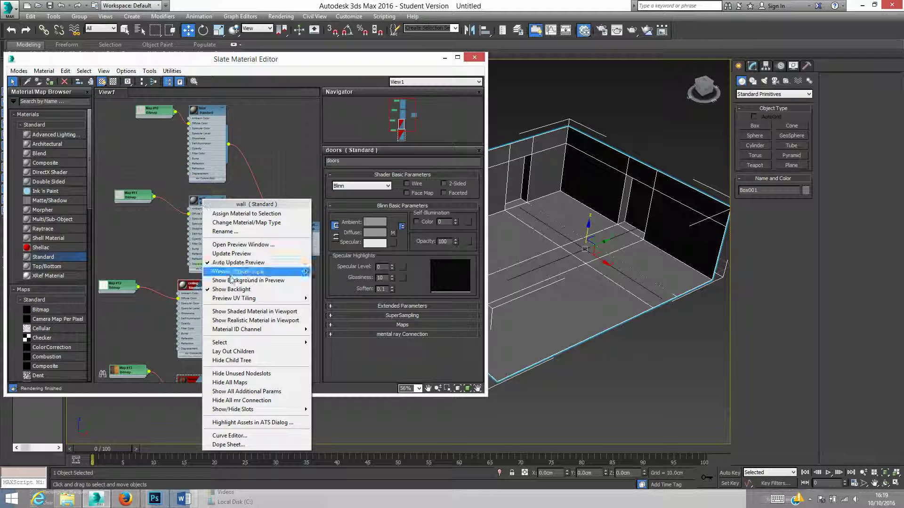
click(236, 312)
click(202, 114)
right_click(204, 116)
click(235, 227)
Step: Open the room materials Multi/Sub-Object node's parameters and assign the material to the selected room box
middle_drag(305, 234, 230, 215)
drag(229, 215, 234, 226)
double_click(234, 221)
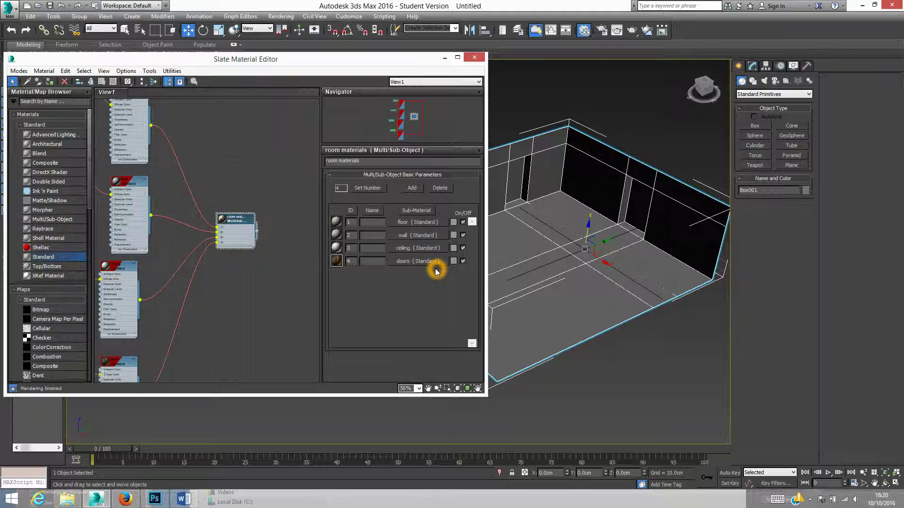
middle_drag(586, 290, 599, 300)
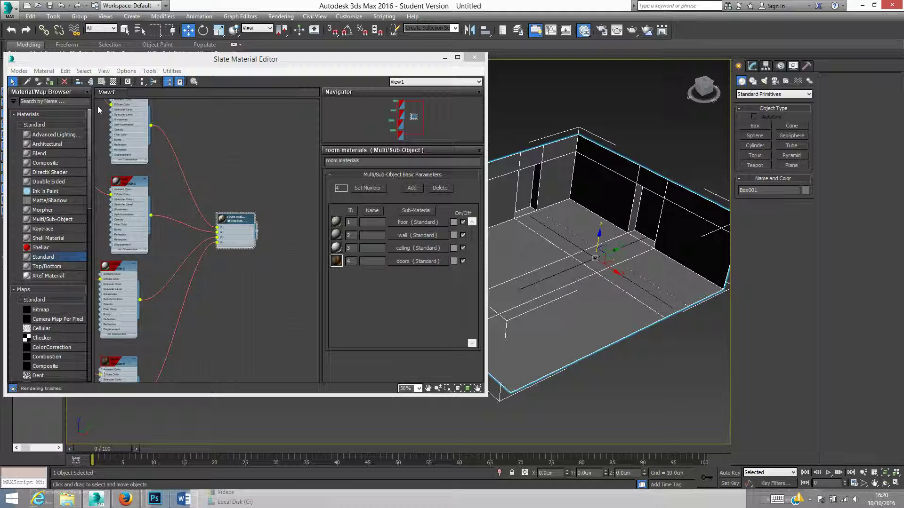
click(51, 82)
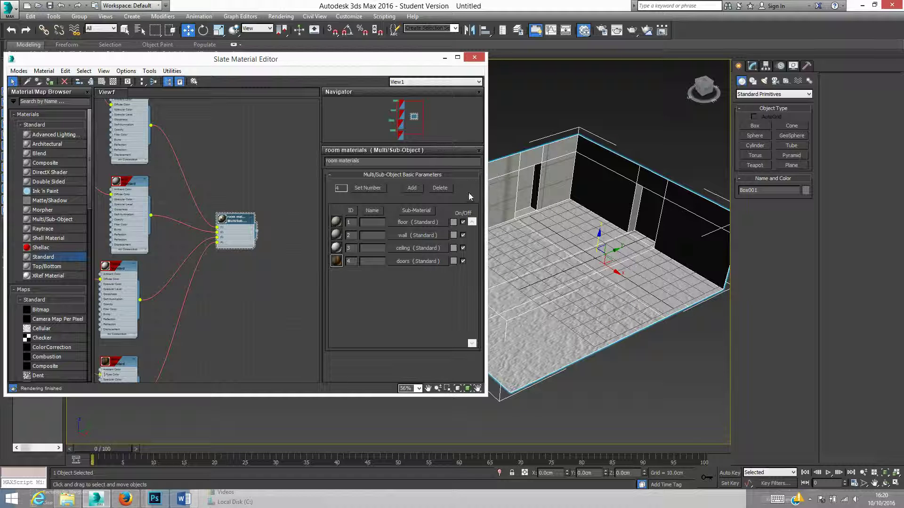
Step: Narrow the material editor window and name the four sub-material slots floor, wall, ceiling and doors
scroll(254, 227, up, 5)
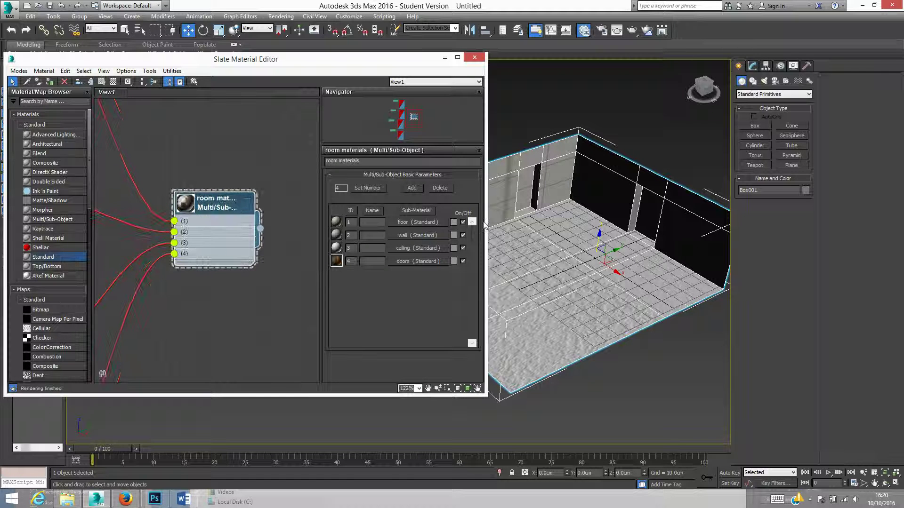
drag(486, 222, 365, 222)
middle_drag(192, 214, 146, 207)
scroll(150, 186, down, 1)
mouse_move(153, 173)
middle_down()
mouse_move(131, 174)
mouse_move(156, 173)
middle_up()
scroll(132, 174, down, 1)
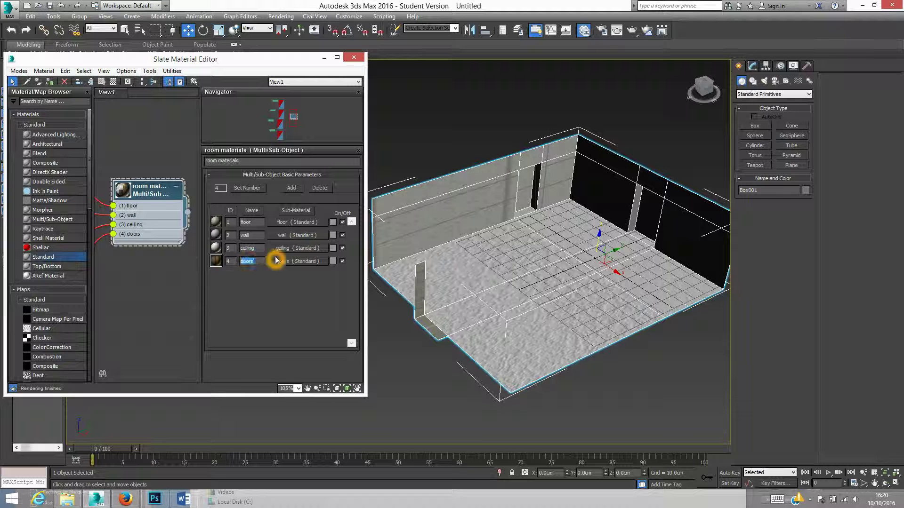
Step: Enter polygon level of the Edit Poly modifier, select the room's visible polygons and set their material ID to 3
click(752, 65)
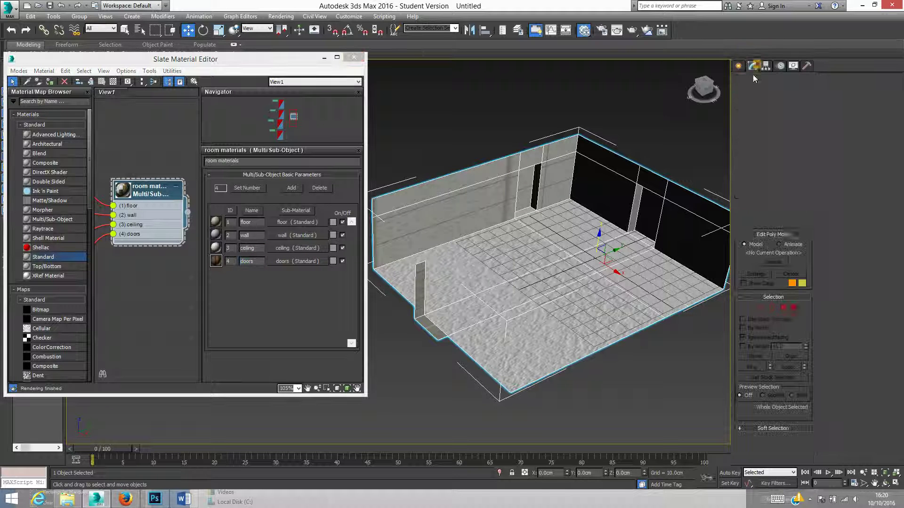
click(783, 308)
scroll(588, 256, down, 2)
scroll(588, 256, down, 2)
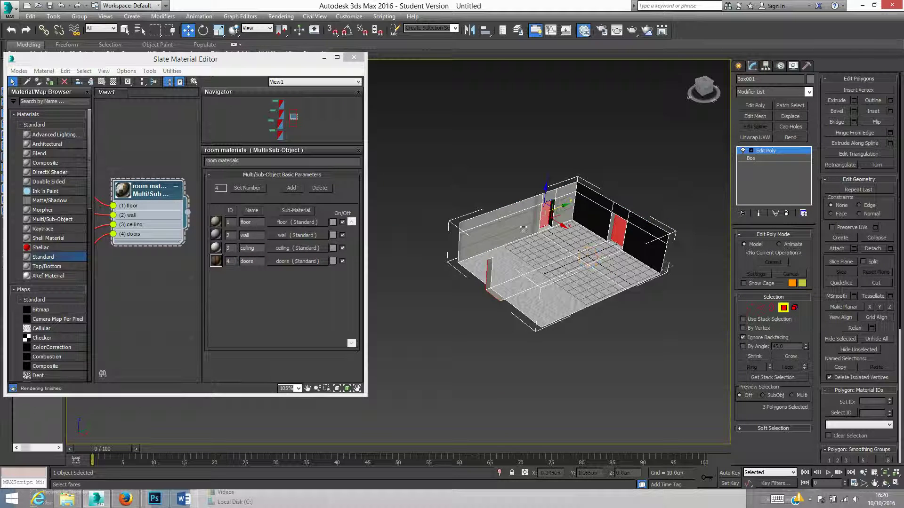
drag(408, 117, 713, 383)
middle_drag(676, 356, 663, 338)
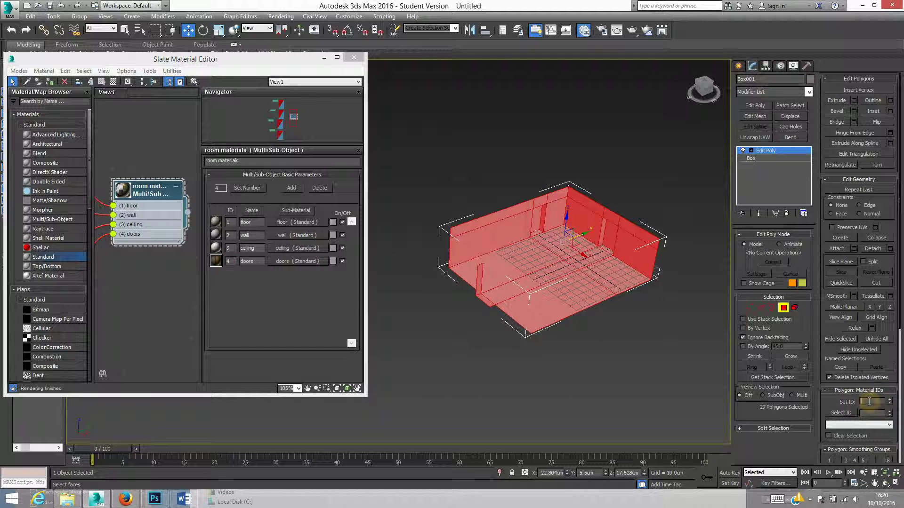
text(3)
key(Return)
Step: Turn off Ignore Backfacing, select all the room's polygons and set their material ID to 2
mouse_move(576, 312)
alt+middle_down()
mouse_move(539, 269)
mouse_move(536, 276)
mouse_move(563, 278)
mouse_move(602, 257)
mouse_move(584, 301)
mouse_move(570, 296)
alt+middle_up()
click(743, 338)
scroll(571, 296, down, 3)
drag(393, 334, 700, 162)
mouse_move(609, 286)
alt+middle_down()
mouse_move(577, 322)
mouse_move(611, 277)
alt+middle_up()
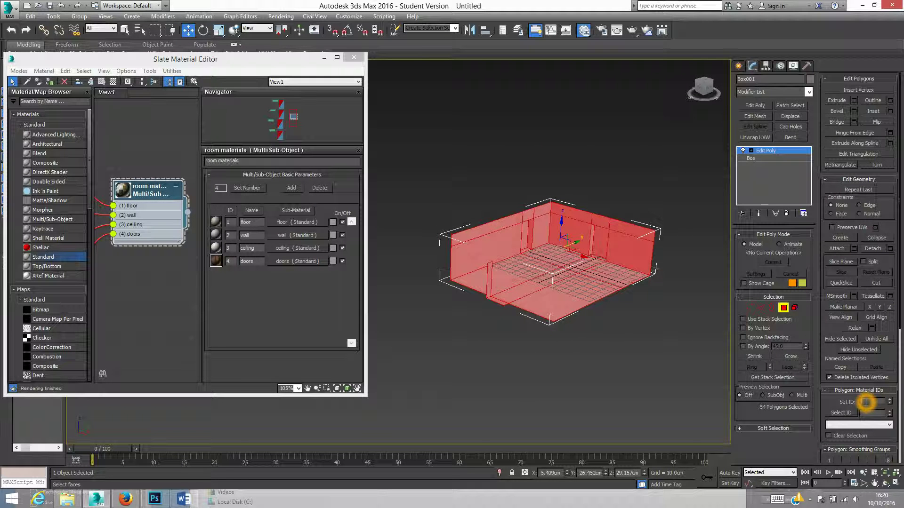
Step: Isolate the ceiling polygons in a front view selection and set their material ID to 3
mouse_move(493, 295)
alt+middle_down()
mouse_move(525, 226)
mouse_move(499, 288)
alt+middle_up()
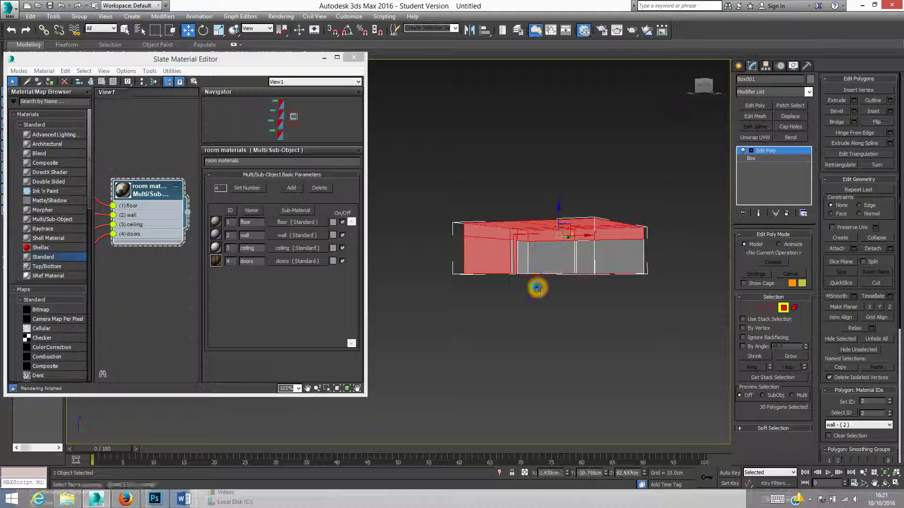
key(f)
key(z)
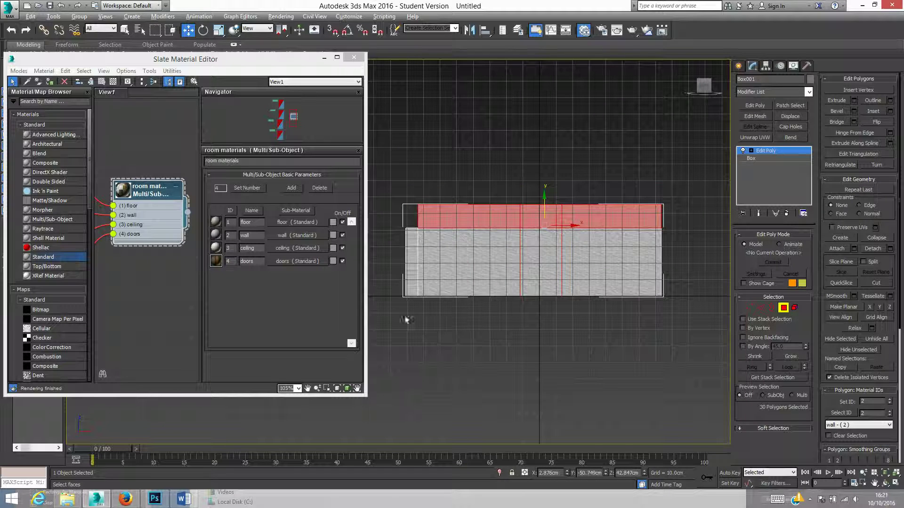
alt+middle_drag(680, 219, 603, 239)
double_click(871, 402)
text(3)
key(Return)
alt+middle_drag(542, 275, 520, 282)
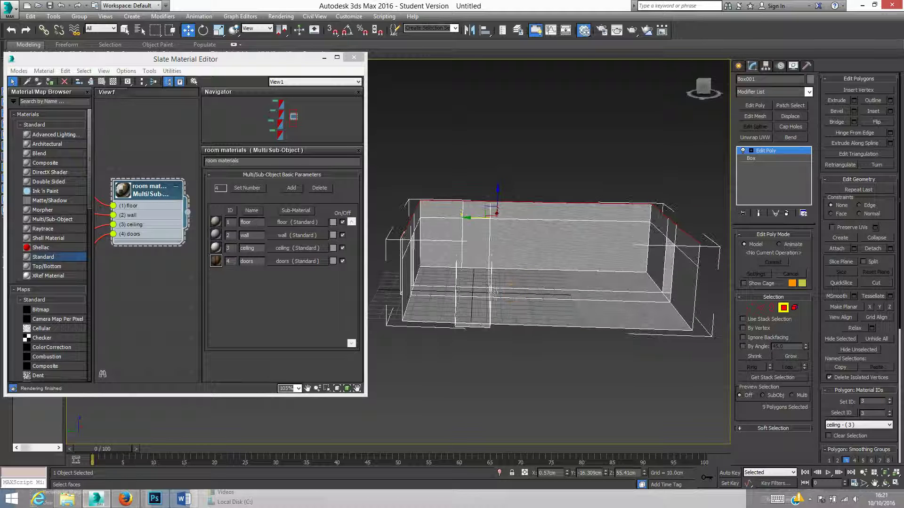
right_click(485, 192)
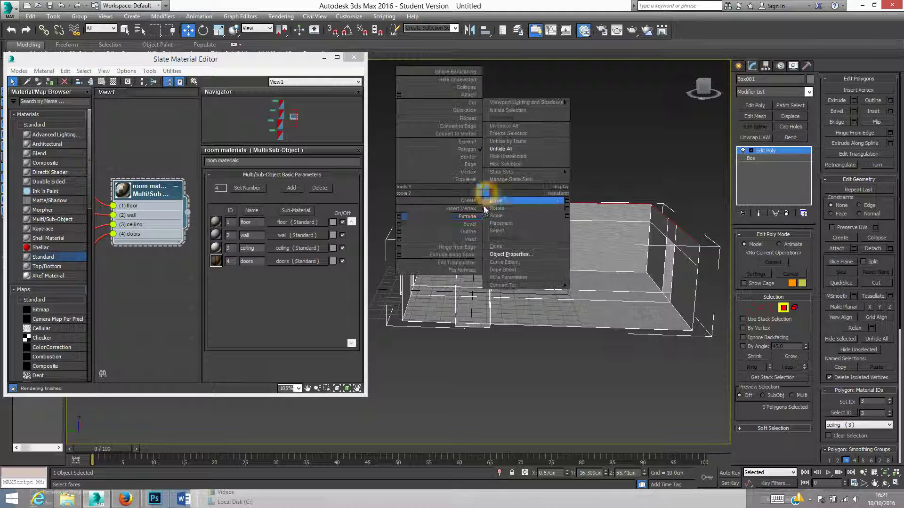
click(502, 329)
Step: Select only the floor polygons using the front view and set their material ID to 1
key(f)
middle_drag(504, 327, 631, 335)
scroll(631, 335, down, 3)
drag(428, 338, 700, 311)
alt+drag(408, 224, 677, 303)
key(p)
alt+middle_drag(579, 297, 591, 316)
scroll(612, 316, up, 2)
middle_drag(648, 320, 512, 269)
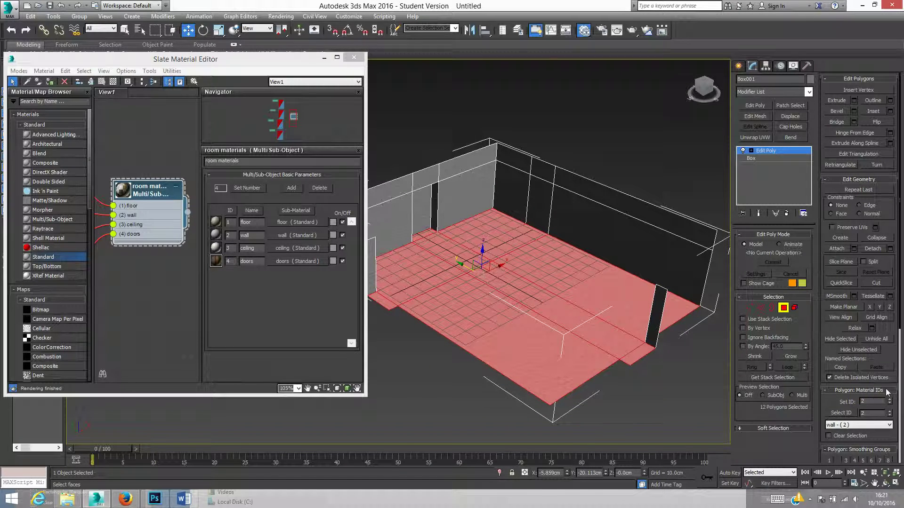
text(1)
key(Return)
alt+middle_drag(515, 316, 452, 241)
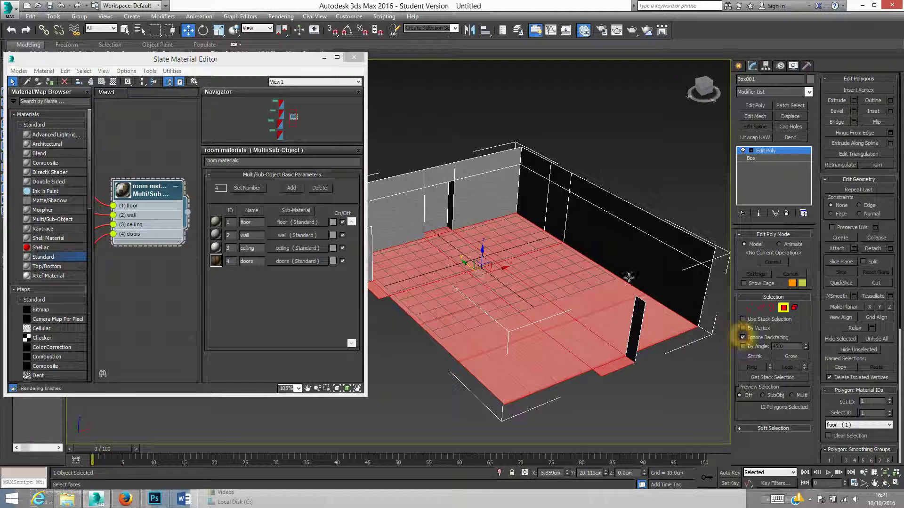
Step: Select the three door polygons with Ignore Backfacing on and set their material ID to 4
click(432, 207)
alt+middle_drag(432, 207, 546, 277)
click(545, 183)
alt+middle_drag(530, 191, 652, 199)
ctrl+click(583, 194)
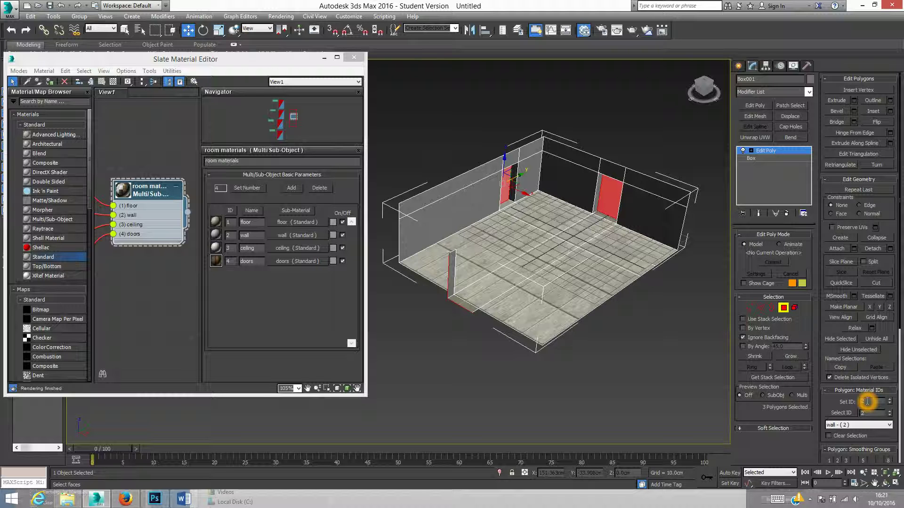
alt+middle_drag(664, 339, 618, 309)
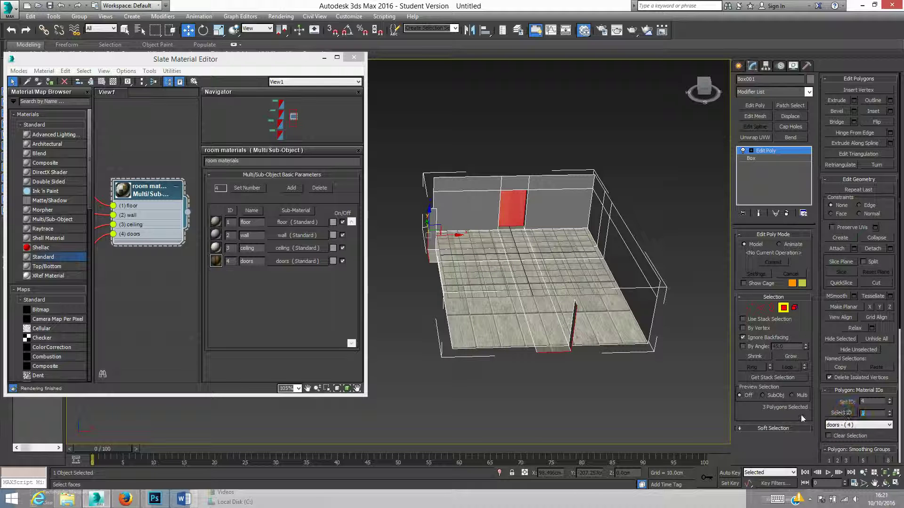
Step: Select the floor polygons by material ID and add an Unwrap UVW modifier on top of Edit Poly
click(841, 413)
alt+middle_drag(554, 279, 537, 311)
click(763, 138)
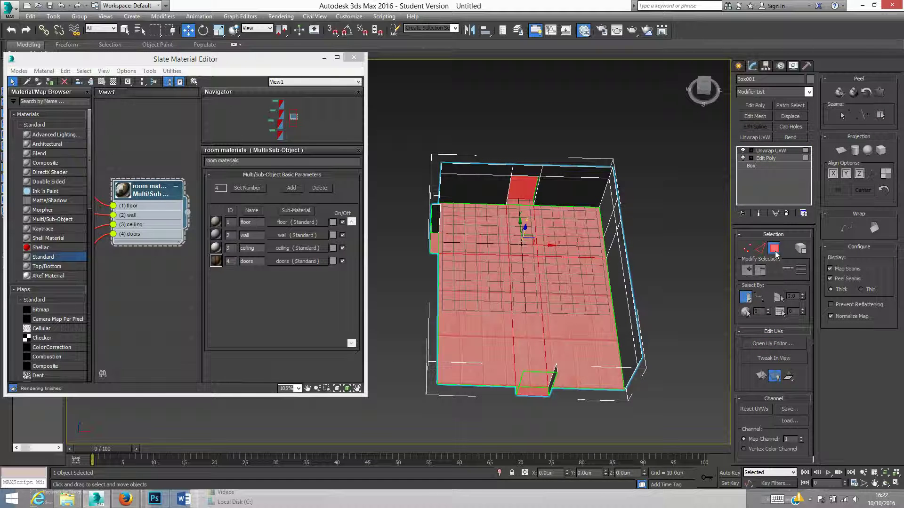
Step: Open the UV editor and apply a quick planar map to the selected floor polygons
click(774, 344)
scroll(160, 199, down, 3)
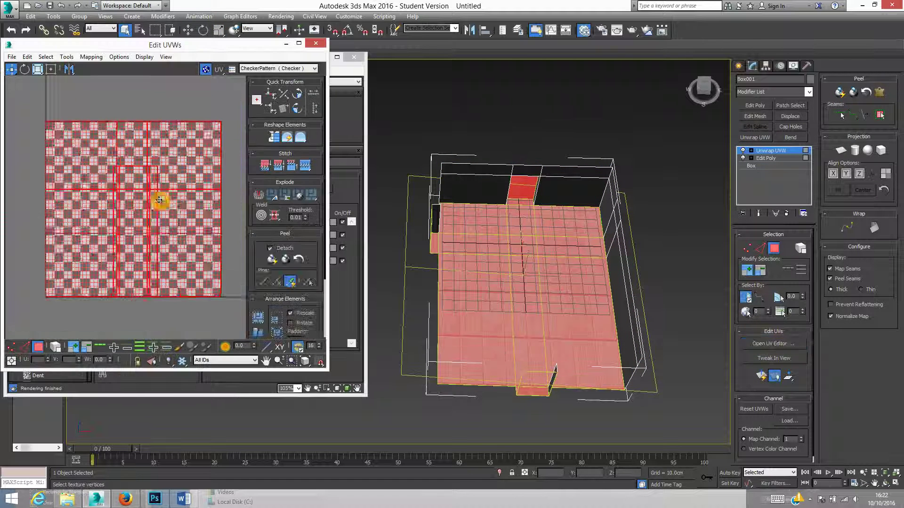
click(761, 376)
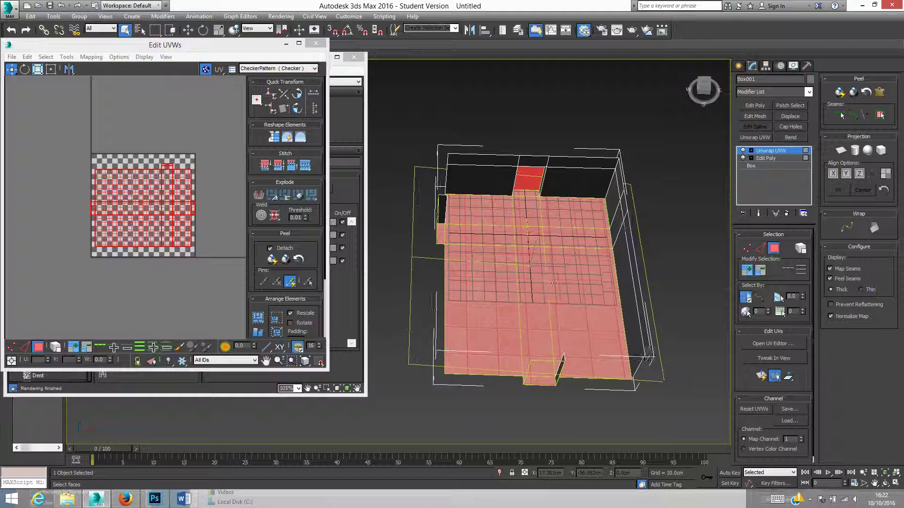
scroll(549, 281, up, 4)
scroll(543, 282, down, 4)
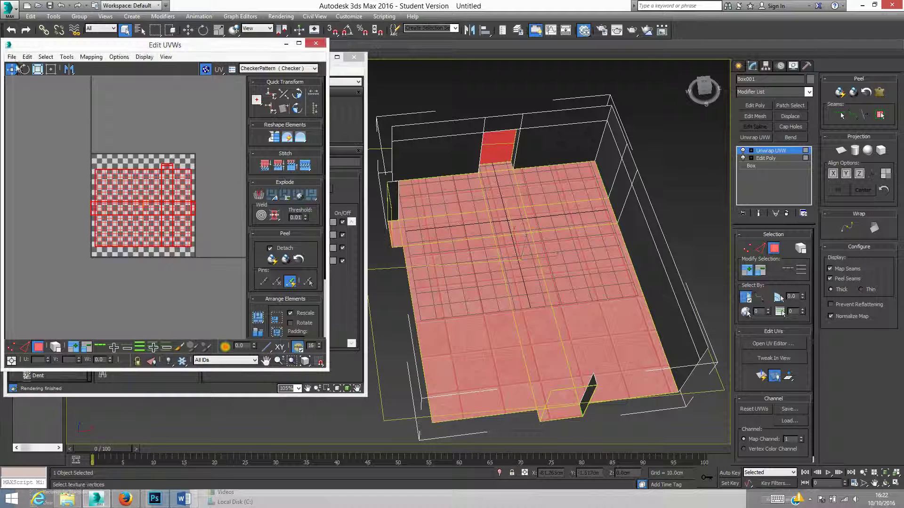
Step: Display Floor.jpg behind the UVs and enlarge the floor UVs well beyond the texture tile in freeform mode
click(51, 70)
click(277, 68)
click(261, 84)
drag(192, 164, 393, 87)
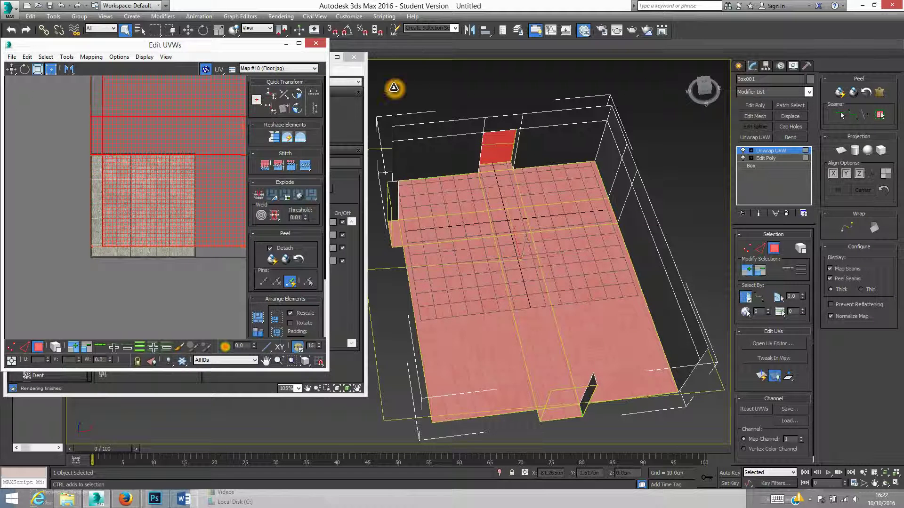
mouse_move(480, 283)
alt+middle_down()
mouse_move(470, 303)
mouse_move(481, 252)
mouse_move(481, 267)
alt+middle_up()
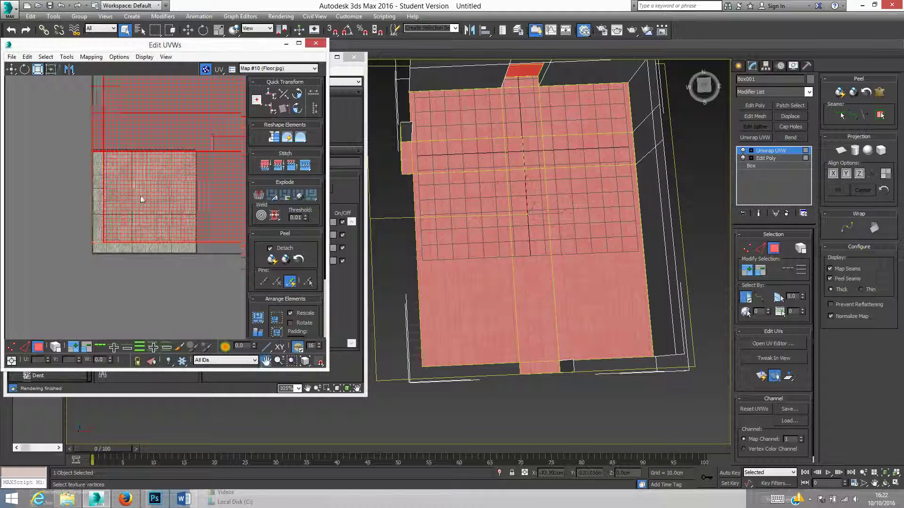
Step: Scale the floor UVs slightly from their lower-left corner to line them up with the texture's tile lines
scroll(129, 216, up, 5)
scroll(51, 289, up, 2)
drag(113, 261, 122, 250)
middle_drag(487, 319, 484, 326)
scroll(89, 236, down, 5)
middle_drag(116, 194, 73, 281)
Step: Set the number of background tiles to 4 in the UV editor preferences
click(137, 58)
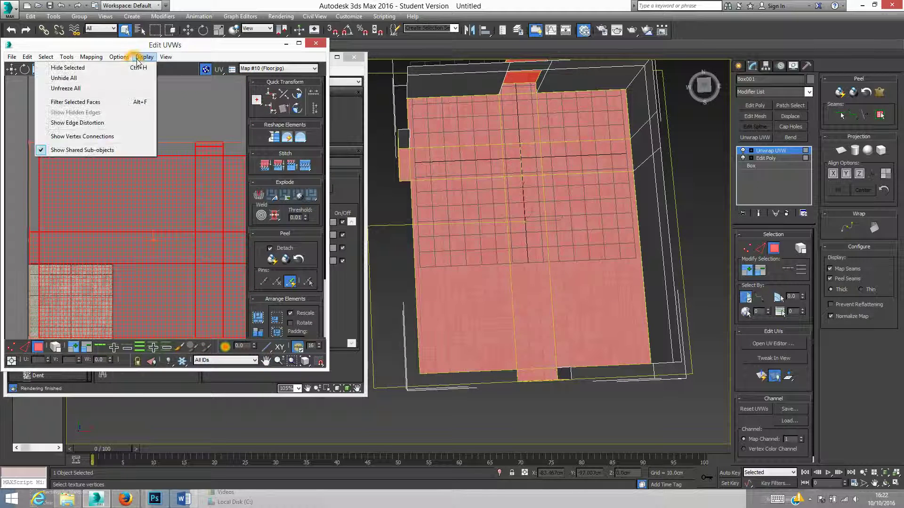
mouse_move(119, 57)
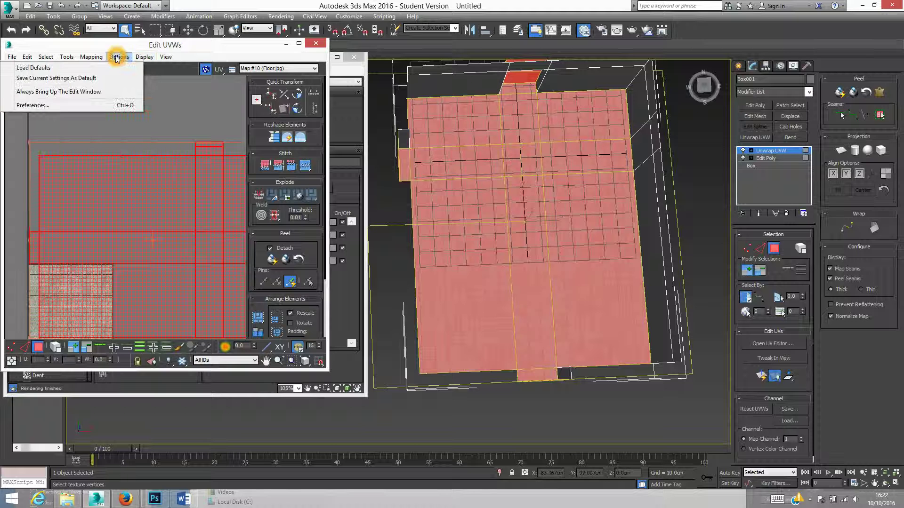
click(97, 102)
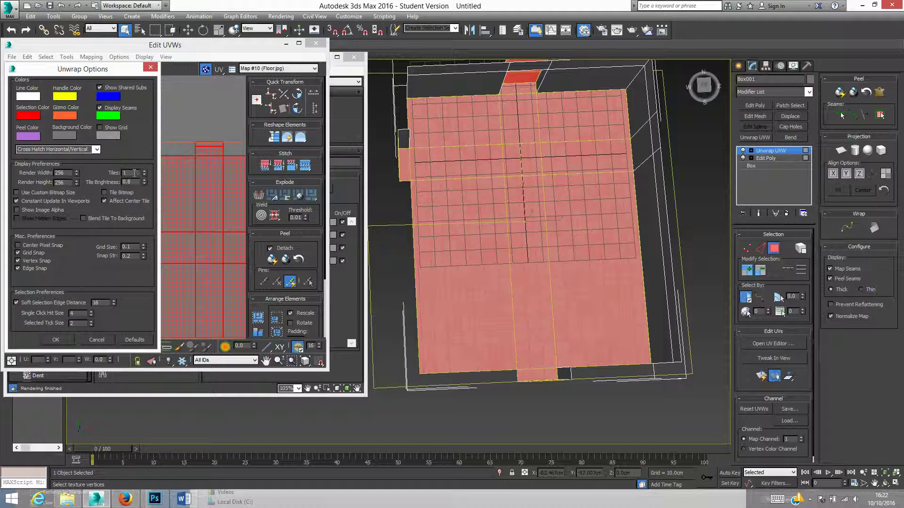
click(143, 171)
click(144, 171)
click(143, 172)
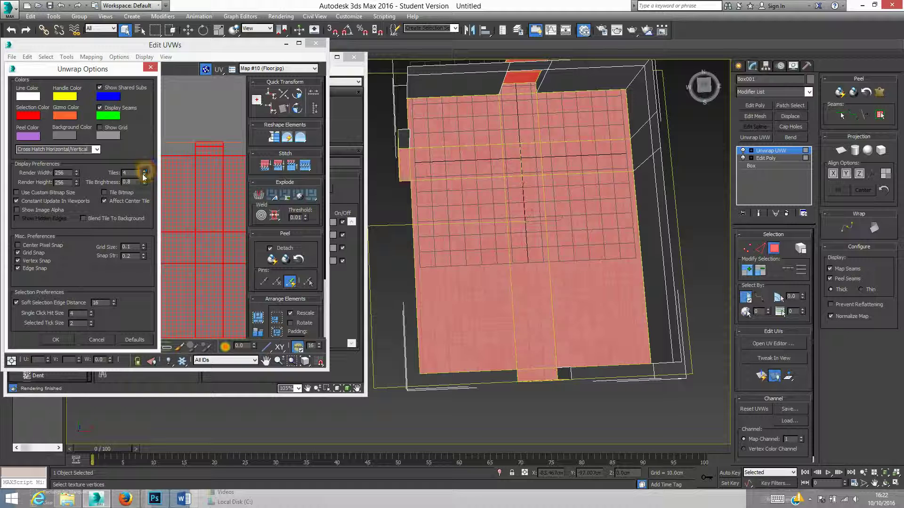
click(55, 340)
scroll(198, 189, down, 3)
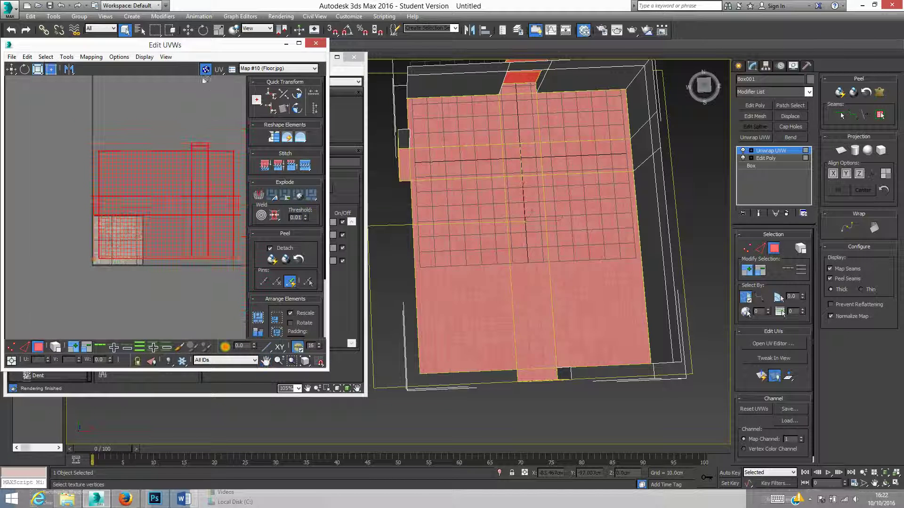
Step: Enable Use Custom Bitmap Size and Tile Bitmap in the UV editor preferences
click(145, 57)
mouse_move(118, 57)
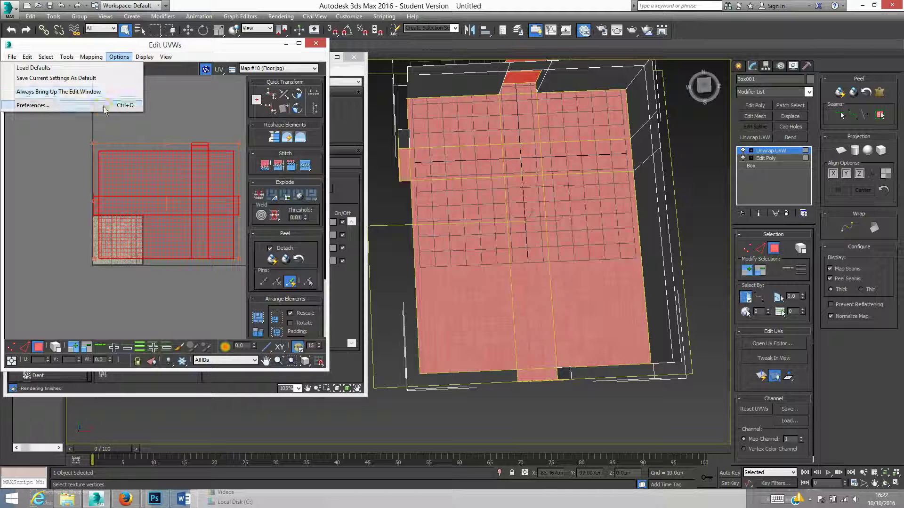
click(96, 102)
click(17, 193)
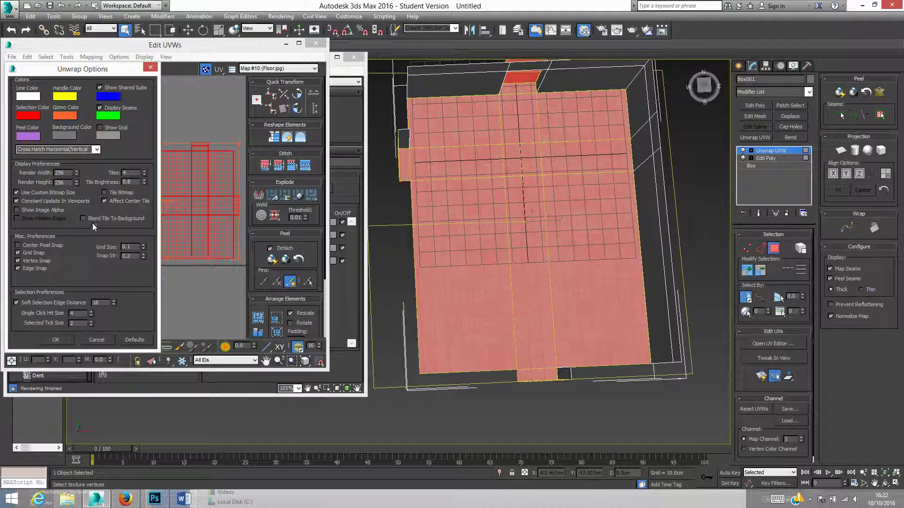
click(105, 193)
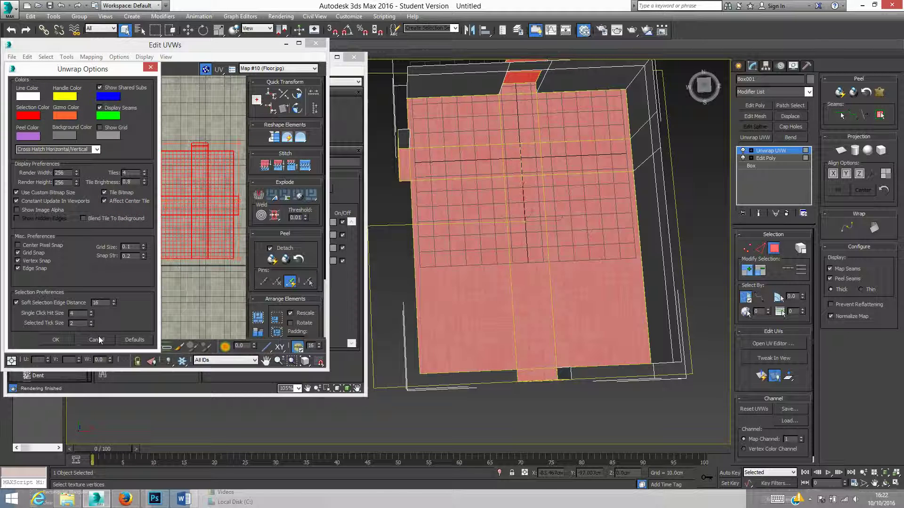
click(54, 341)
scroll(151, 243, down, 3)
Step: Shrink the floor UVs slightly from their upper-right corner to match the tile lines and check the room in the viewport
scroll(193, 200, up, 6)
scroll(193, 200, up, 5)
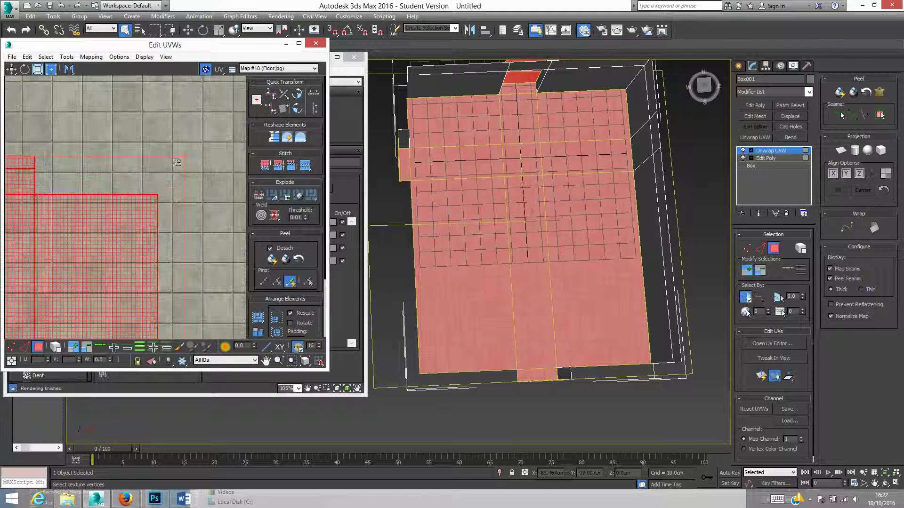
drag(184, 158, 170, 168)
scroll(170, 168, down, 8)
scroll(127, 167, up, 5)
middle_drag(101, 218, 131, 212)
scroll(132, 221, up, 4)
scroll(131, 222, up, 3)
middle_drag(518, 283, 631, 196)
scroll(640, 230, up, 2)
alt+middle_drag(640, 231, 614, 210)
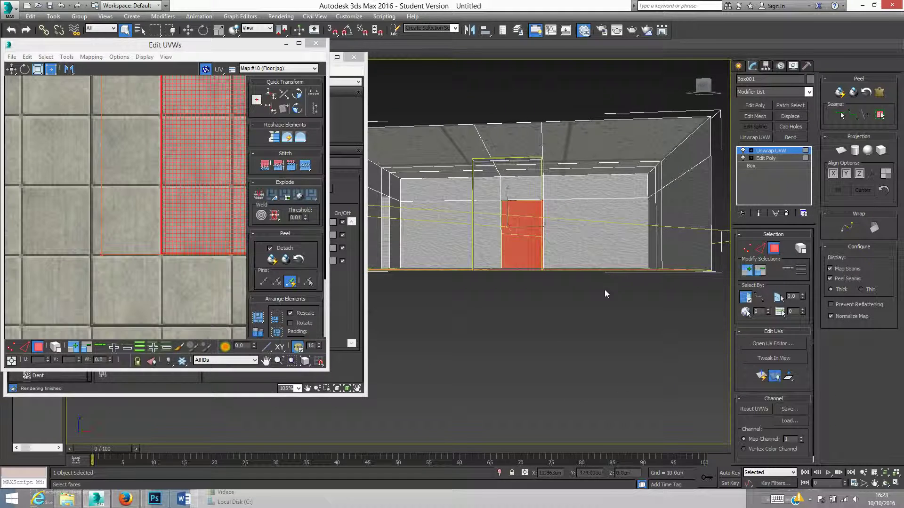
Step: Add an Edit Poly modifier above the floor unwrap and select the ceiling polygons by material ID 3
click(755, 106)
click(783, 307)
click(594, 156)
click(841, 413)
alt+middle_drag(514, 226, 526, 248)
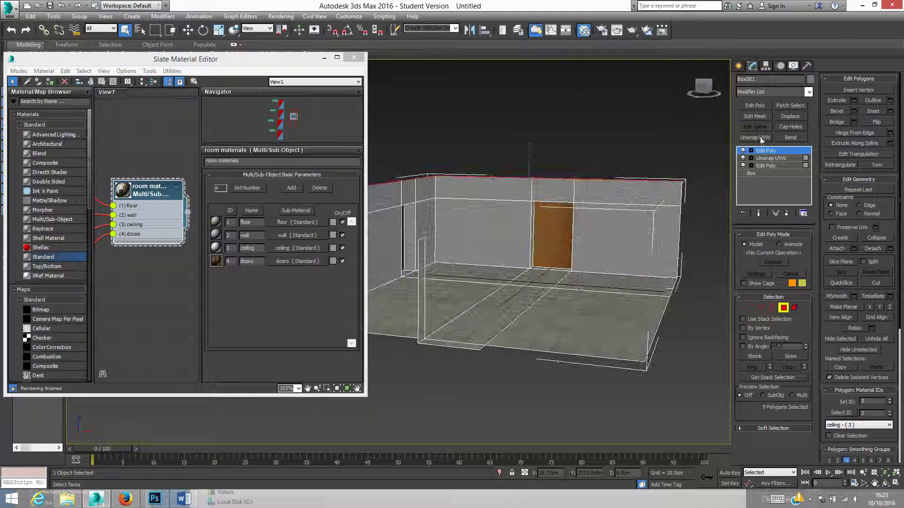
Step: Apply an Unwrap UVW modifier to the ceiling selection, open the UV editor and select all ceiling faces
click(755, 138)
click(774, 344)
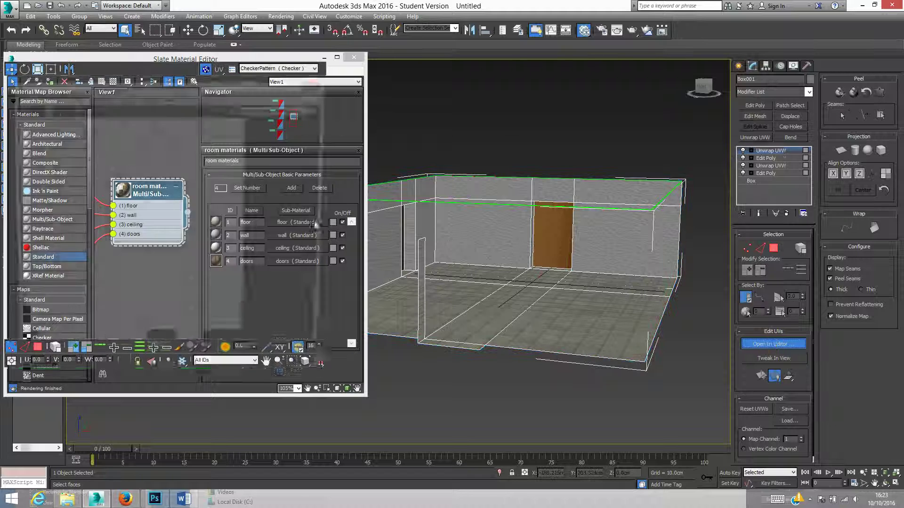
click(170, 184)
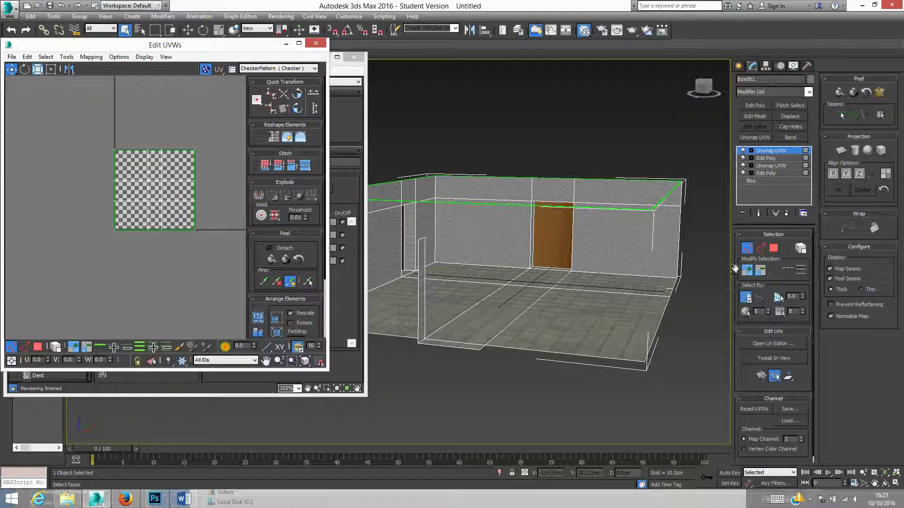
click(773, 248)
key(ctrl+a)
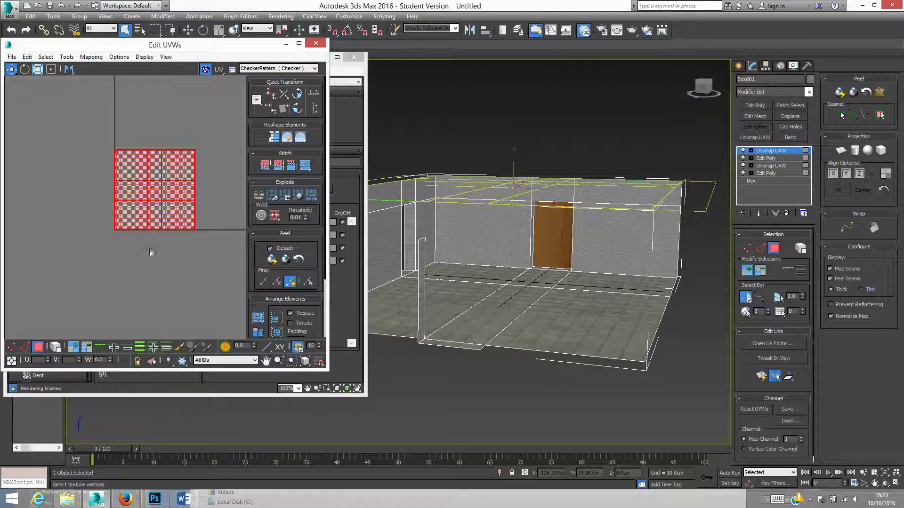
Step: Apply a quick planar map to the selected ceiling faces
click(507, 255)
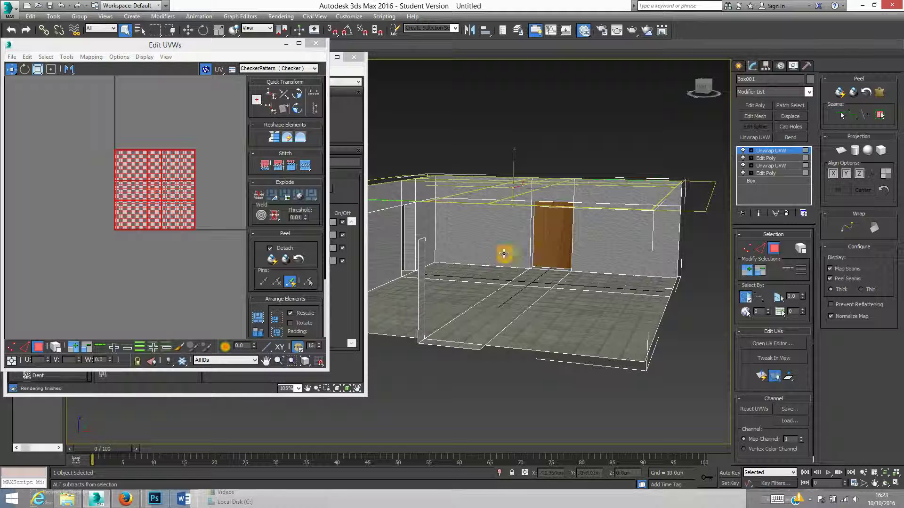
click(763, 378)
alt+middle_drag(510, 254, 489, 203)
middle_drag(95, 123, 94, 124)
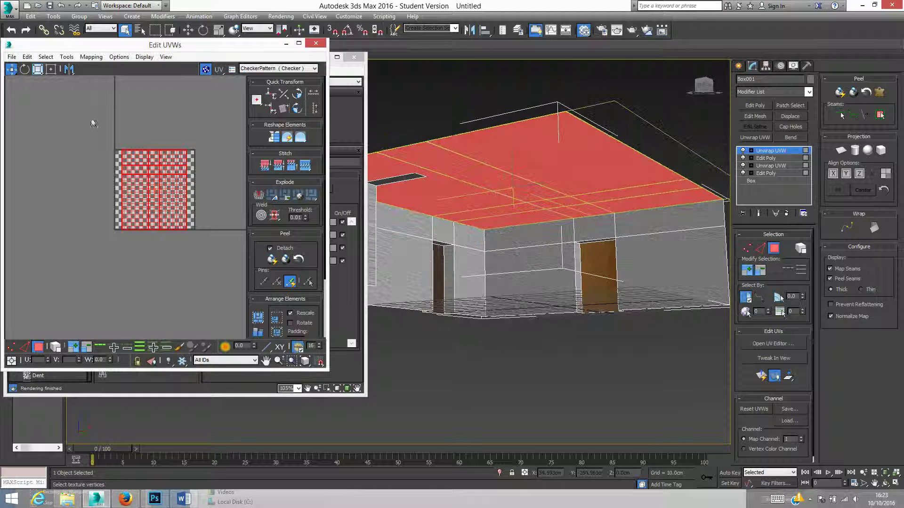
Step: Enlarge the ceiling UVs from their upper-right corner and show Map #12 (ceiling.jpg) as the UV editor background
click(51, 69)
drag(188, 150, 318, 78)
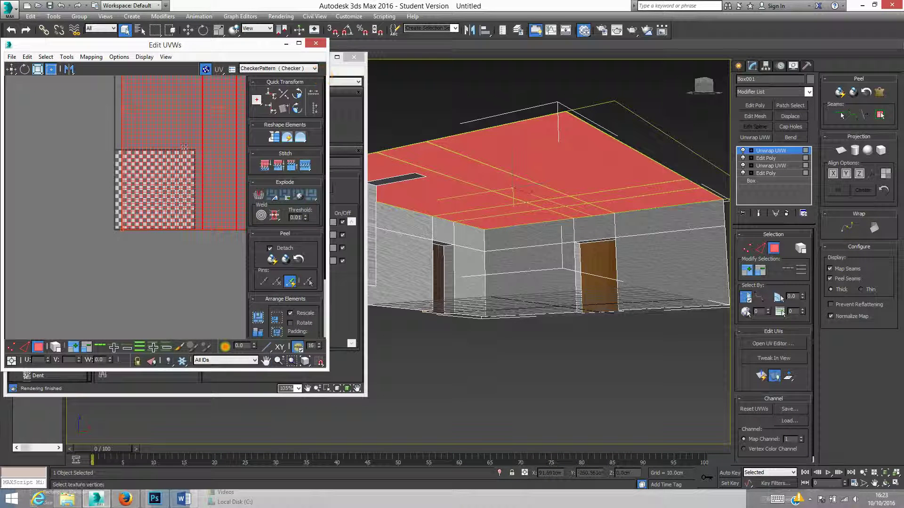
middle_drag(184, 147, 141, 202)
click(278, 69)
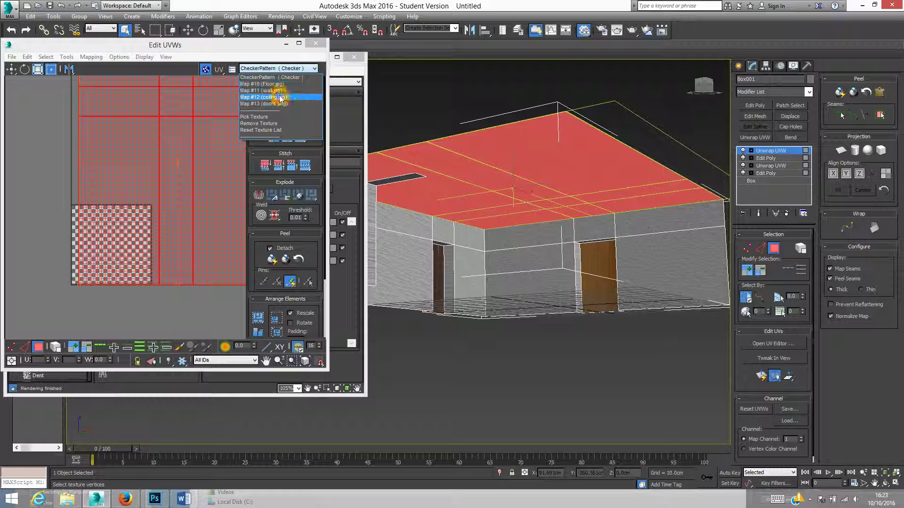
click(263, 94)
Step: Enable Tile Bitmap and increase the number of background tiles in the UV editor preferences
click(144, 57)
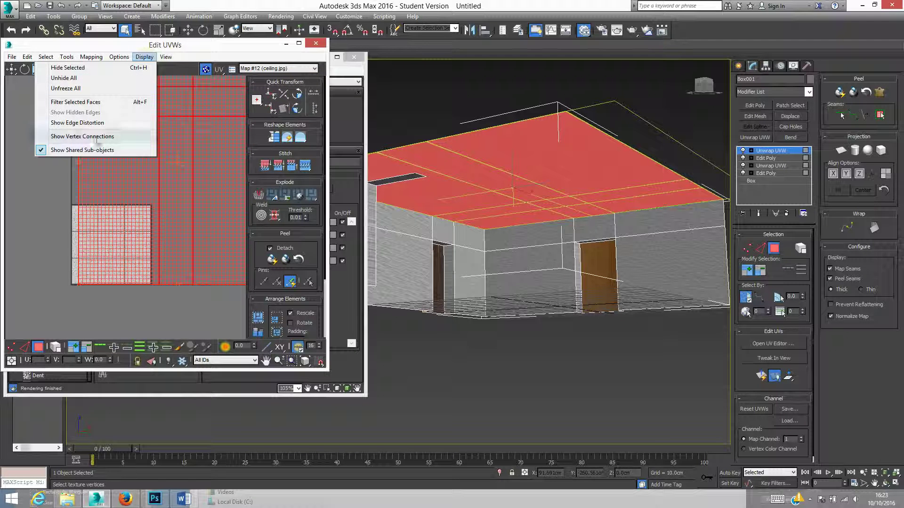
mouse_move(128, 57)
click(33, 105)
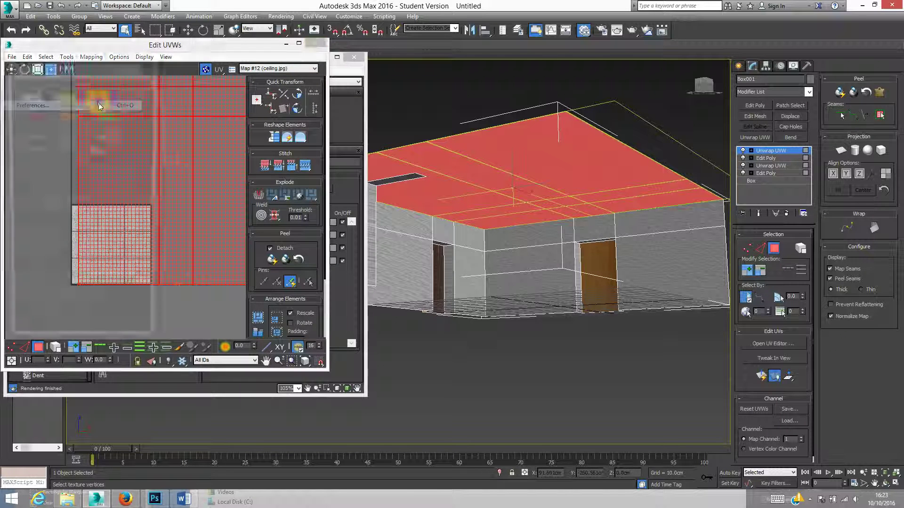
click(105, 192)
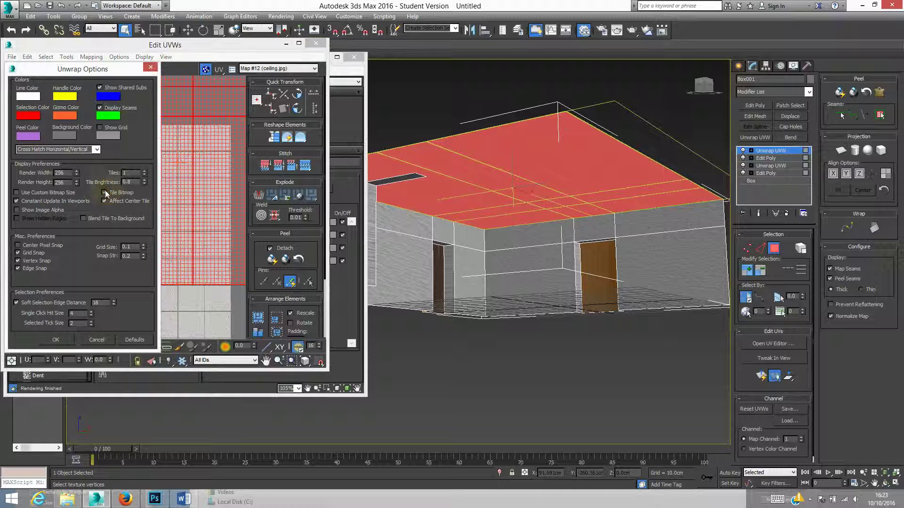
click(144, 172)
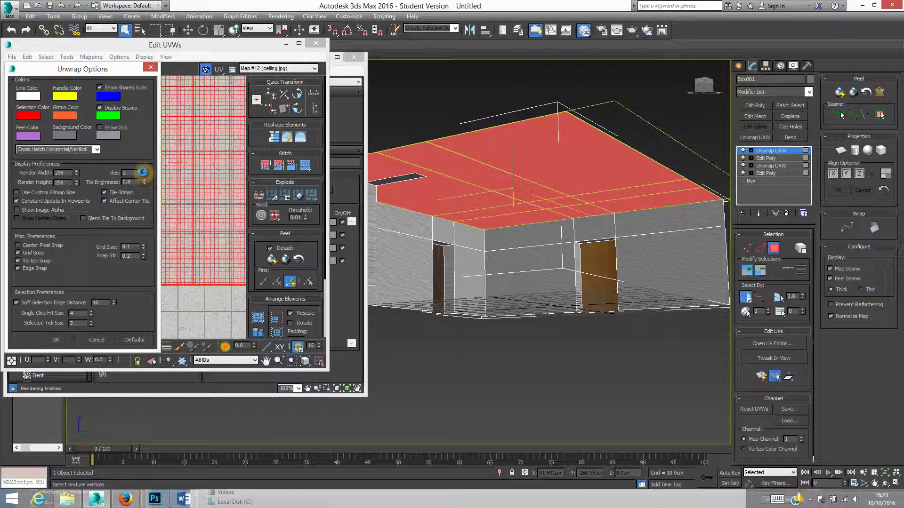
click(54, 339)
scroll(121, 224, down, 3)
scroll(151, 173, up, 3)
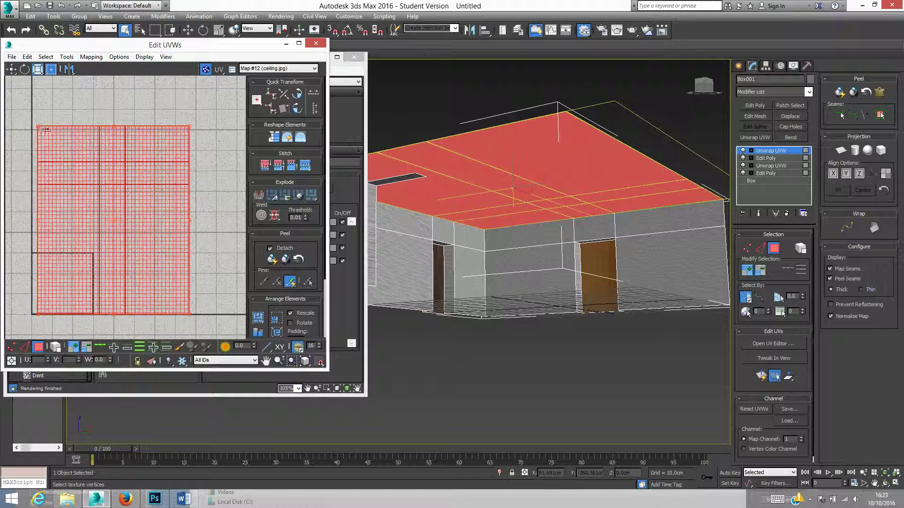
Step: Move the ceiling UVs to the texture's lower-left corner and shrink them from their upper-right corner to the tile lines
scroll(59, 292, up, 5)
middle_drag(59, 293, 111, 282)
click(96, 282)
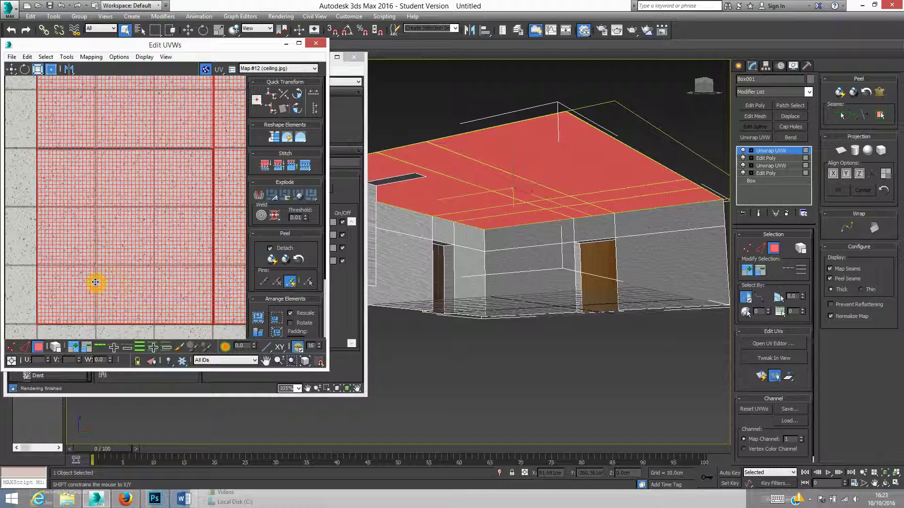
scroll(103, 276, down, 5)
scroll(157, 151, up, 5)
middle_drag(230, 95, 162, 153)
drag(160, 137, 136, 147)
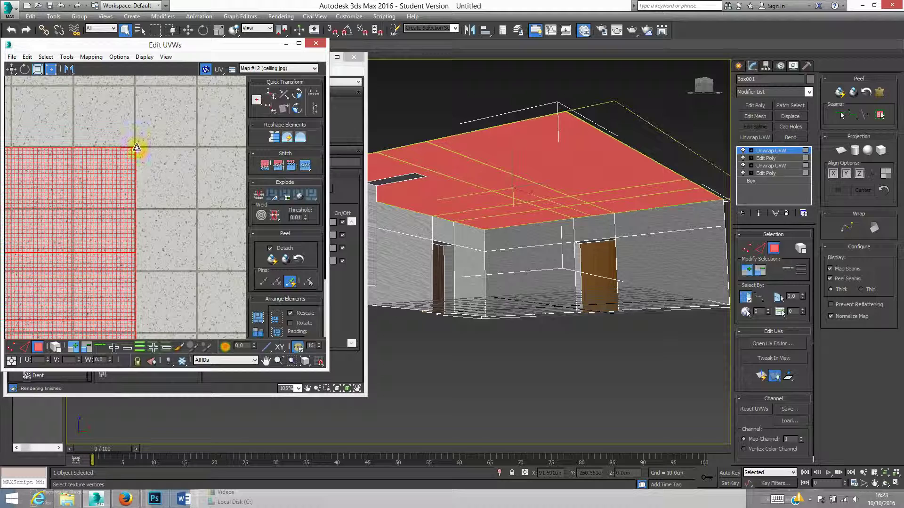
Step: Enlarge the ceiling UVs from their upper-right corner to the edge of the tiled background and check the room in the viewport
alt+middle_drag(548, 235, 571, 165)
scroll(128, 196, down, 5)
middle_drag(128, 195, 119, 212)
drag(118, 207, 156, 120)
scroll(157, 145, up, 4)
scroll(170, 134, up, 5)
alt+middle_drag(573, 182, 570, 262)
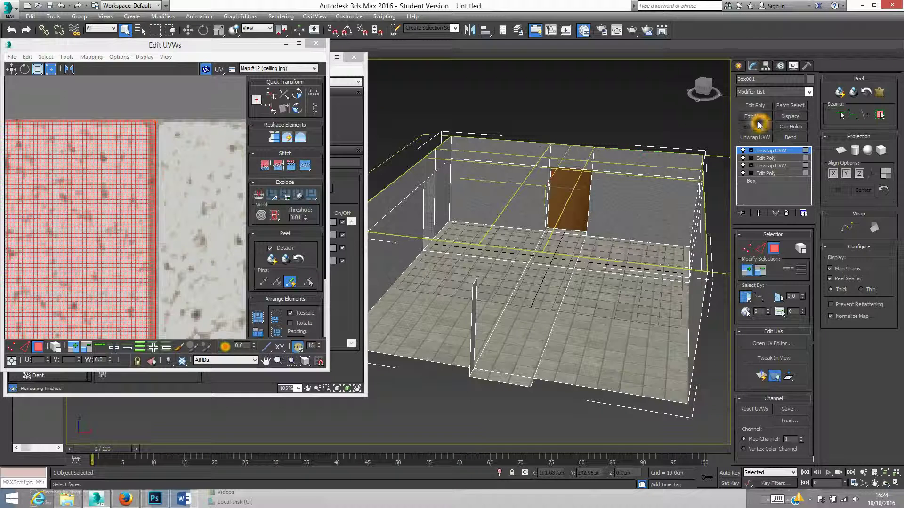
alt+middle_drag(597, 235, 573, 216)
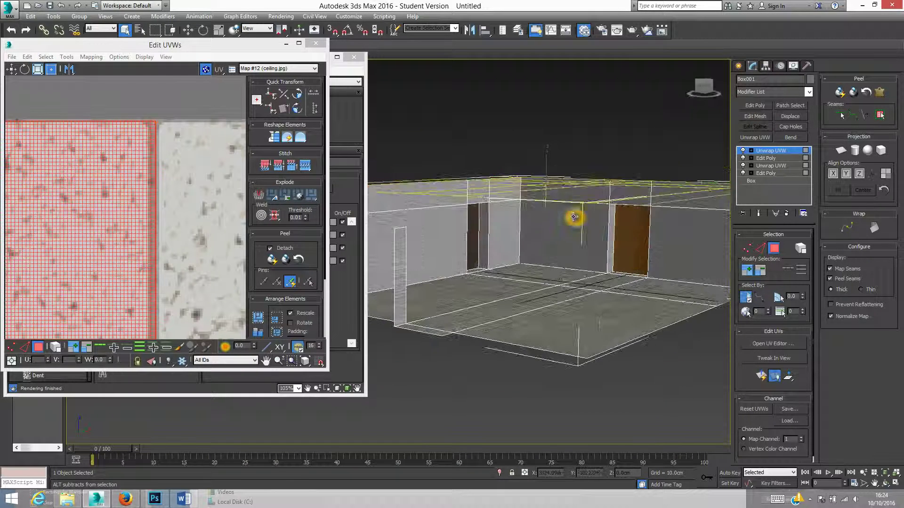
Step: Add another Edit Poly and Unwrap UVW modifier to the room and select the door faces
click(759, 108)
alt+middle_drag(646, 281, 724, 197)
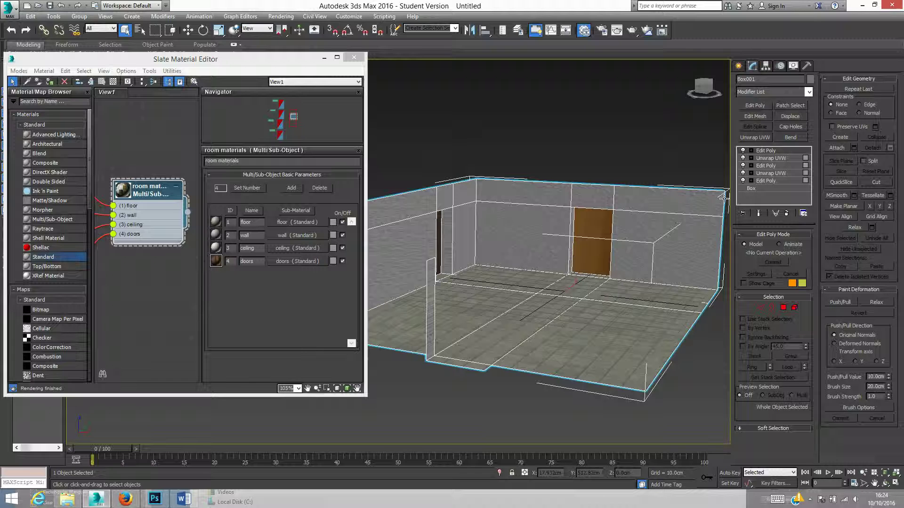
click(755, 137)
click(774, 249)
click(591, 237)
alt+middle_drag(591, 238, 611, 226)
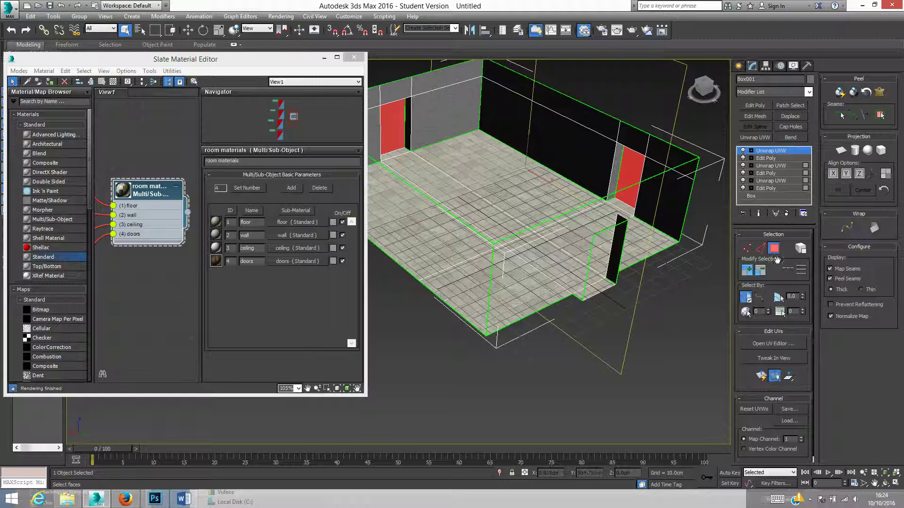
Step: Open the UV editor for the selected doors and remap their faces as adjacent rectangular pieces
click(773, 344)
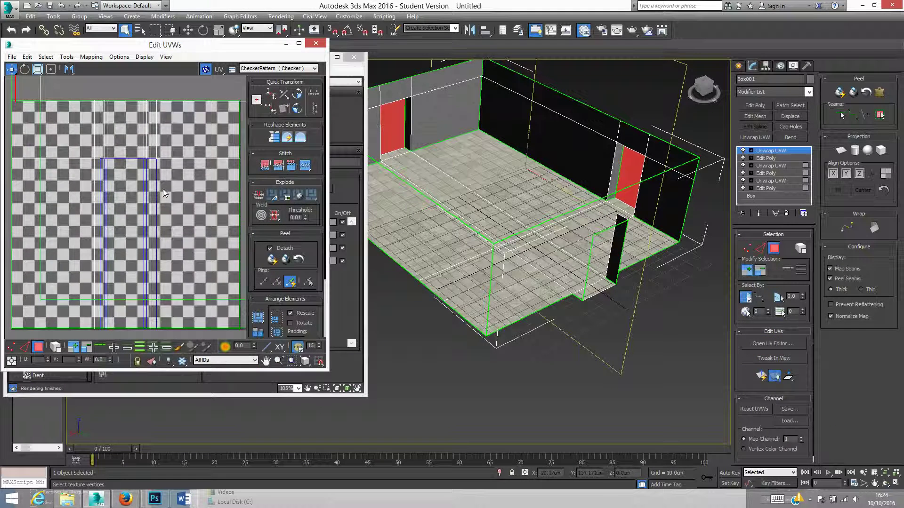
scroll(177, 175, up, 3)
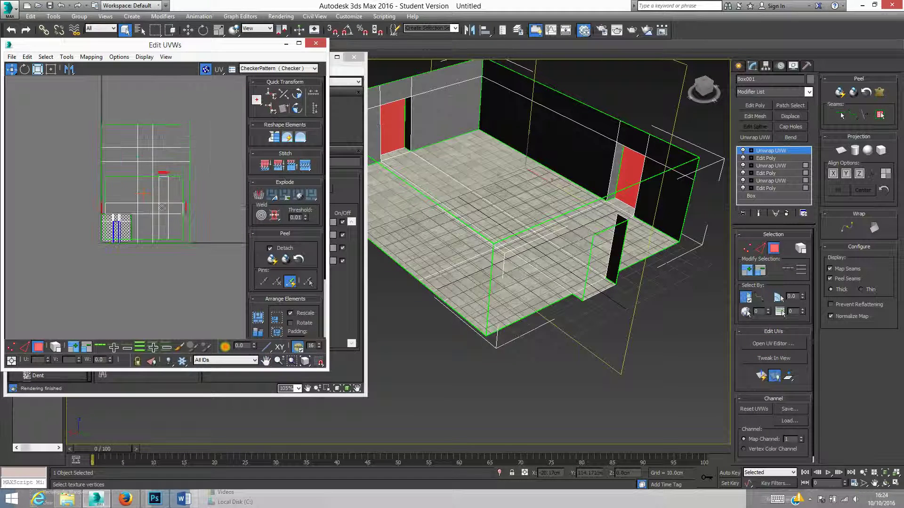
middle_drag(121, 220, 135, 200)
scroll(136, 200, up, 5)
middle_drag(200, 221, 170, 227)
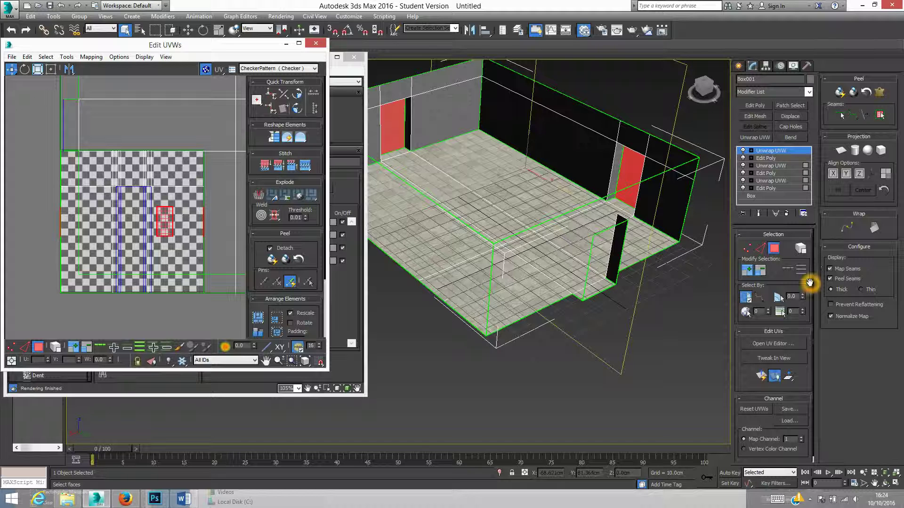
click(880, 115)
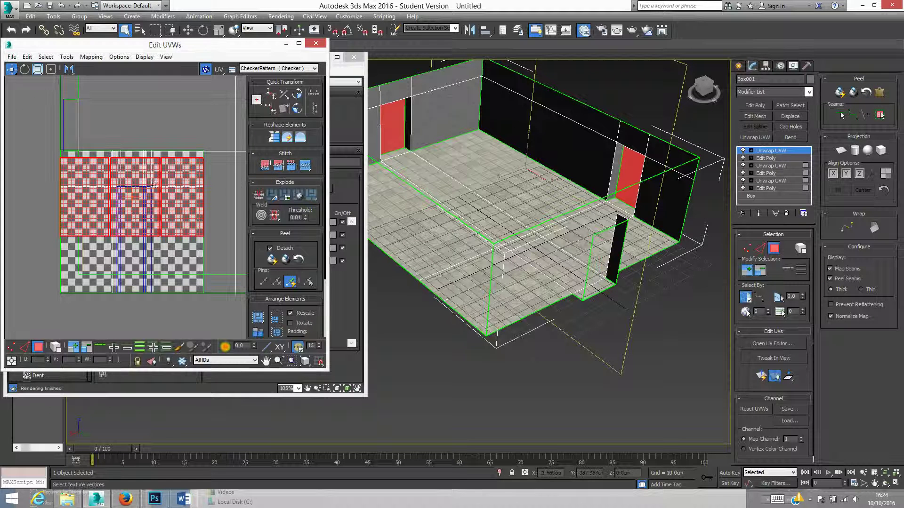
Step: Show Map #13 (doors.png) as the UV editor background and move the door UVs clear to the left of the texture
click(268, 70)
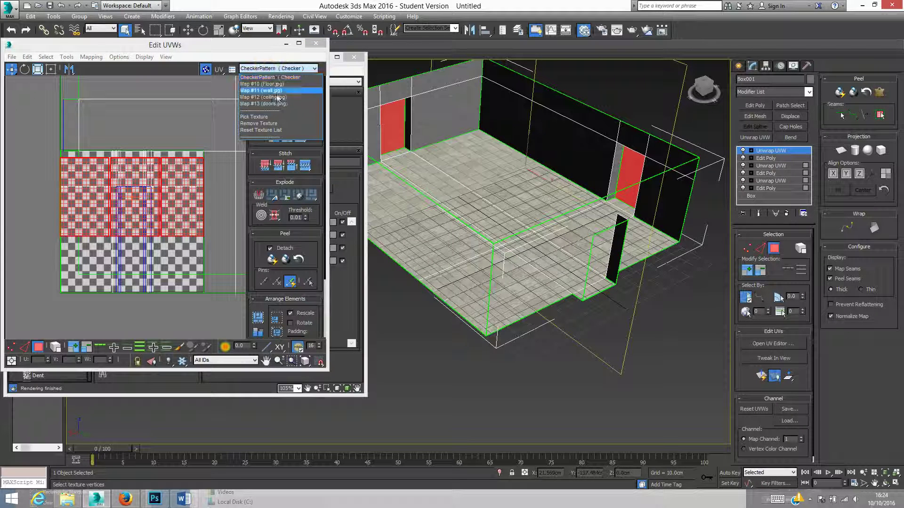
click(282, 104)
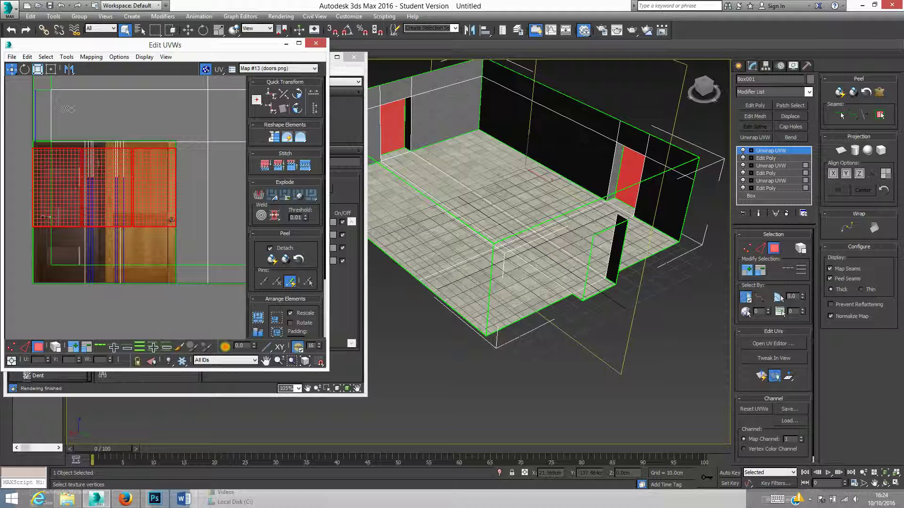
click(51, 70)
middle_drag(110, 169, 200, 187)
scroll(200, 185, down, 3)
drag(203, 187, 101, 184)
Step: Move a single door's UVs onto the dark door in the texture and stretch them to cover it
scroll(118, 184, up, 4)
click(164, 192)
click(147, 194)
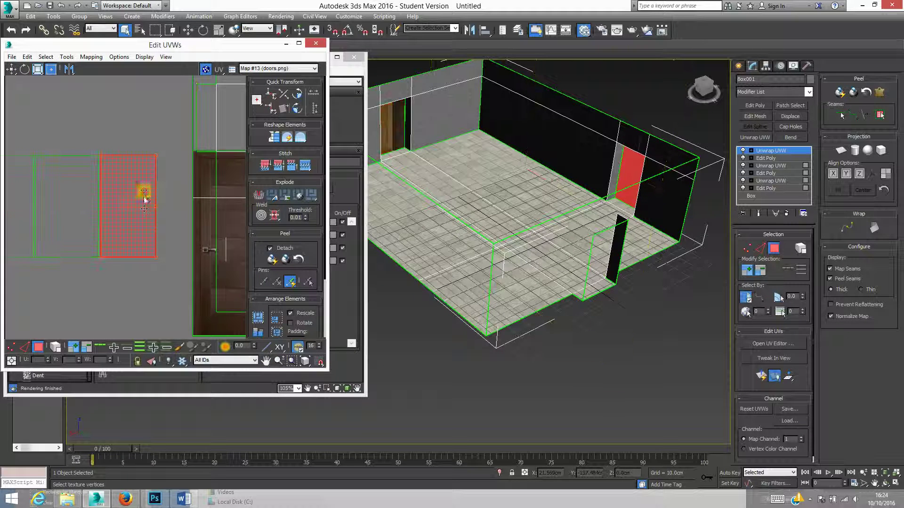
middle_drag(172, 192, 124, 181)
scroll(87, 184, down, 2)
drag(102, 184, 134, 180)
drag(152, 214, 174, 259)
Step: Rotate the dark door's UVs through two 90-degree turns to correct the door's orientation in the room
alt+middle_drag(584, 257, 571, 230)
scroll(618, 175, up, 2)
alt+middle_drag(618, 174, 619, 202)
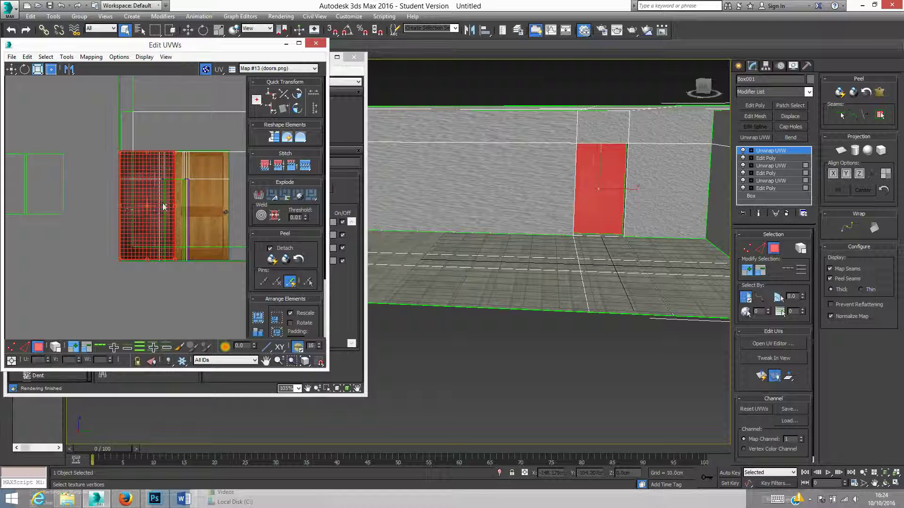
scroll(145, 203, up, 4)
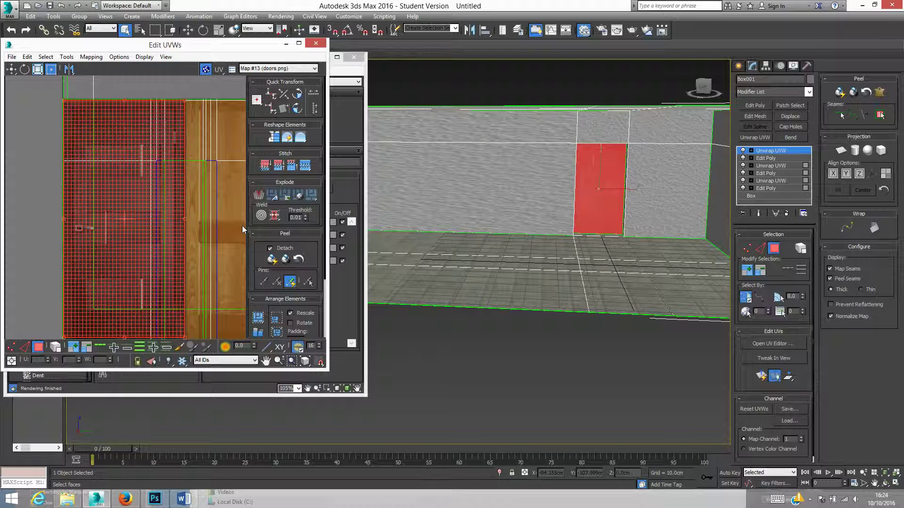
click(299, 97)
click(299, 96)
middle_drag(220, 170, 190, 177)
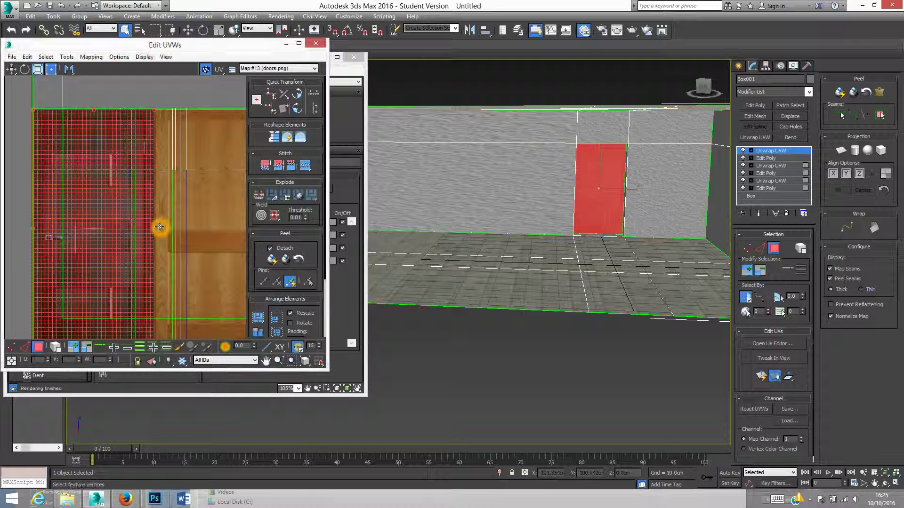
Step: Move a second door's UVs onto the light wooden door in the texture and stretch them to cover it
scroll(183, 215, down, 5)
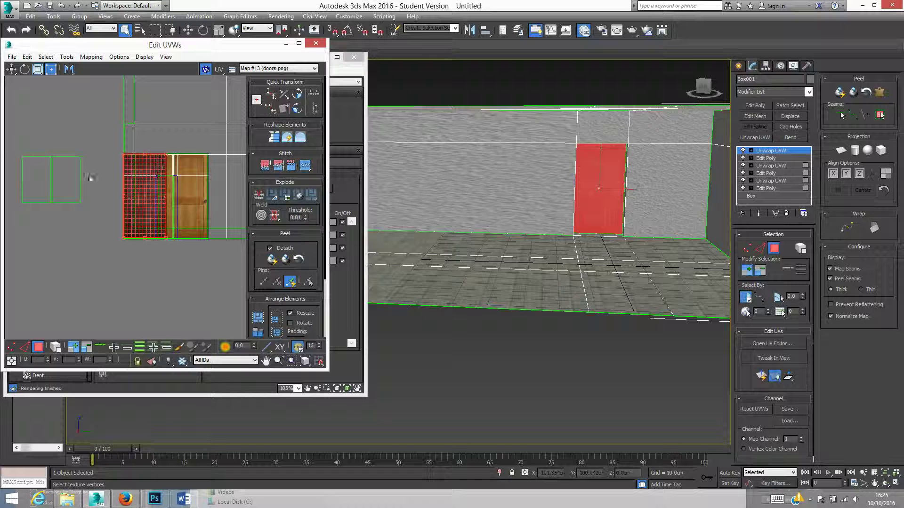
click(70, 178)
drag(76, 179, 201, 188)
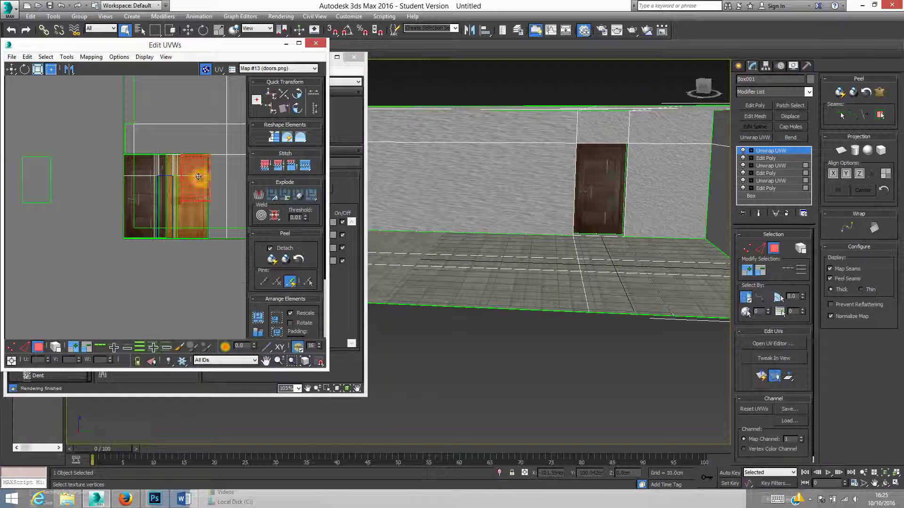
scroll(199, 177, up, 3)
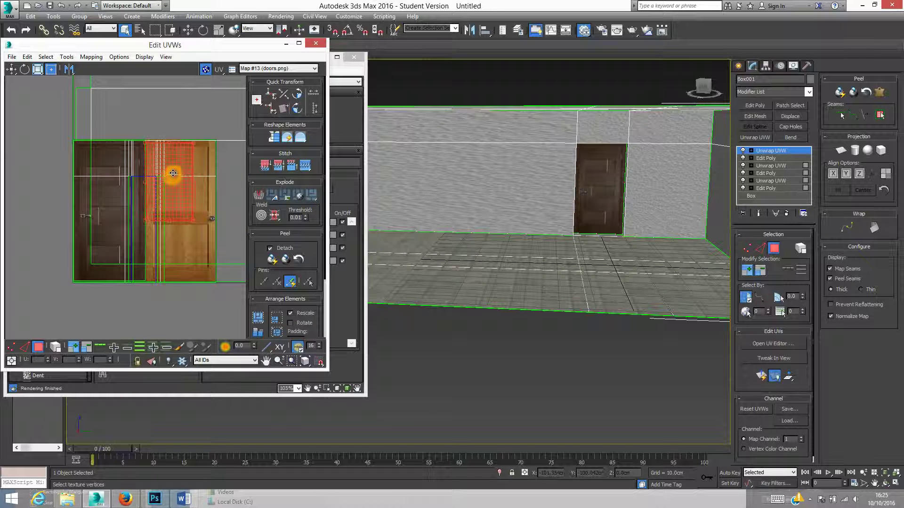
drag(194, 216, 215, 279)
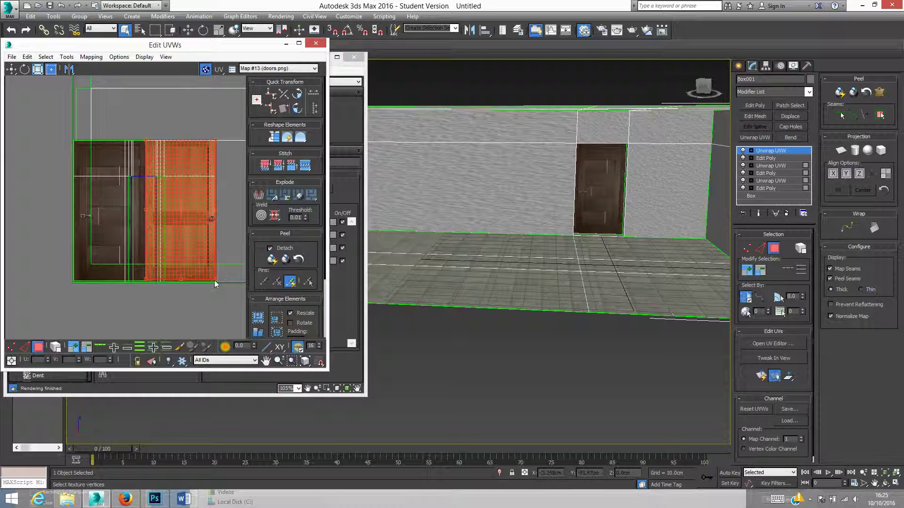
Step: Place the remaining door's UVs over the dark door in the texture and scale them to fit its edges
scroll(215, 281, down, 3)
drag(45, 214, 197, 283)
scroll(155, 239, up, 3)
scroll(164, 217, down, 3)
scroll(196, 289, up, 3)
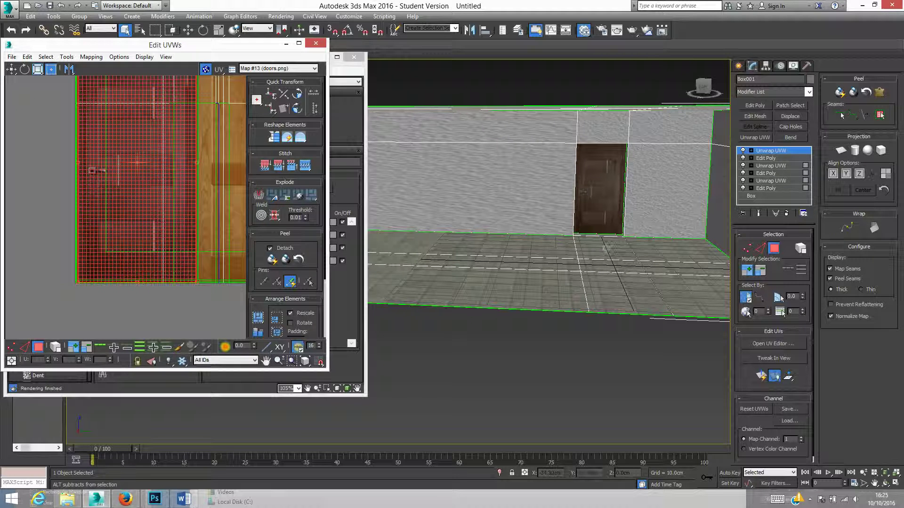
scroll(555, 212, up, 5)
scroll(525, 216, down, 6)
Step: Select the wall faces surrounding a dark door in the viewport
alt+middle_drag(484, 214, 607, 246)
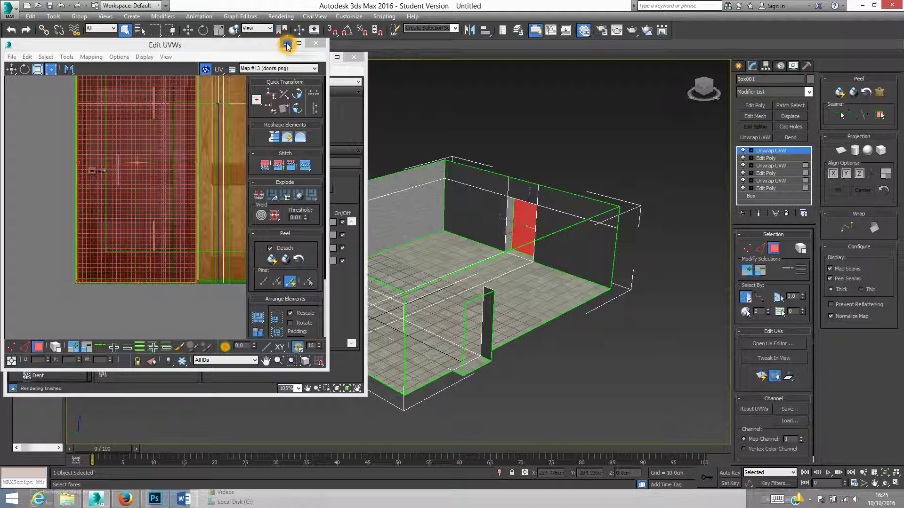
alt+middle_drag(435, 177, 476, 173)
click(486, 210)
alt+middle_drag(486, 211, 493, 202)
ctrl+click(528, 187)
ctrl+click(565, 189)
ctrl+click(578, 217)
Step: Add the wall faces around the light wooden door to the selection
alt+middle_drag(582, 220, 578, 250)
alt+middle_drag(530, 218, 477, 154)
scroll(478, 155, up, 3)
ctrl+click(522, 150)
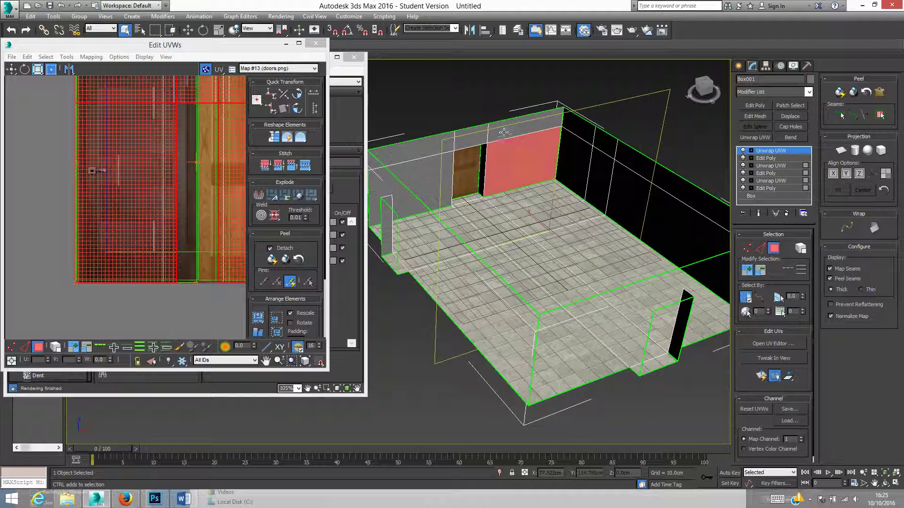
ctrl+click(489, 134)
ctrl+click(434, 150)
ctrl+click(440, 172)
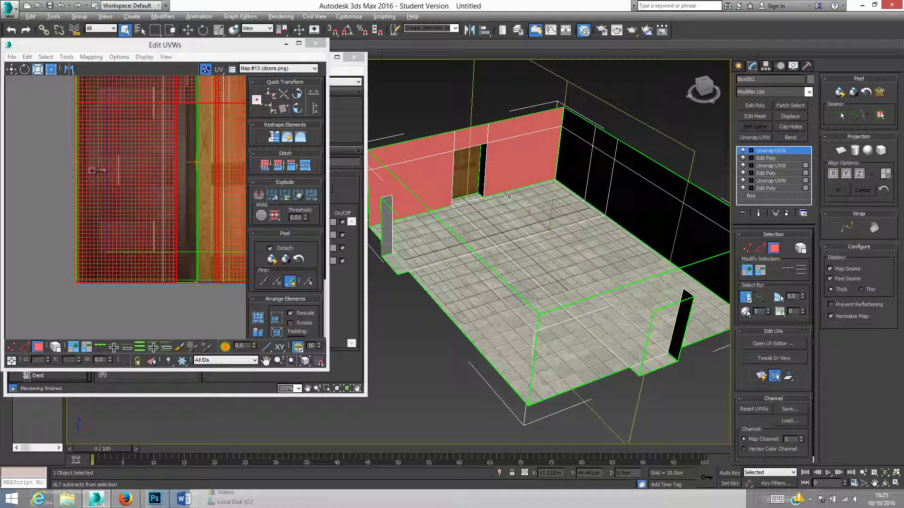
Step: Orbit to inspect the selected walls and move the UV editor and Slate Material Editor windows aside to clear the viewport
alt+middle_drag(483, 194, 451, 188)
alt+middle_drag(531, 207, 459, 234)
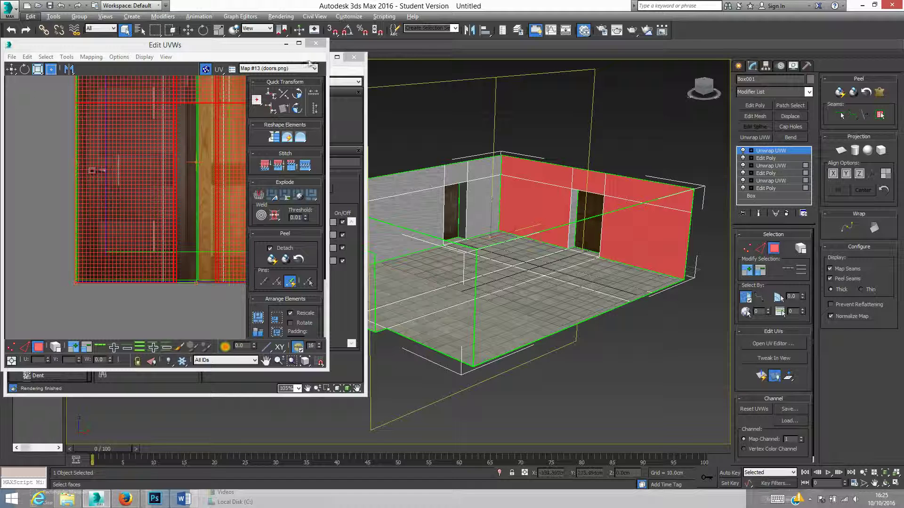
drag(253, 48, 92, 92)
drag(234, 61, 116, 67)
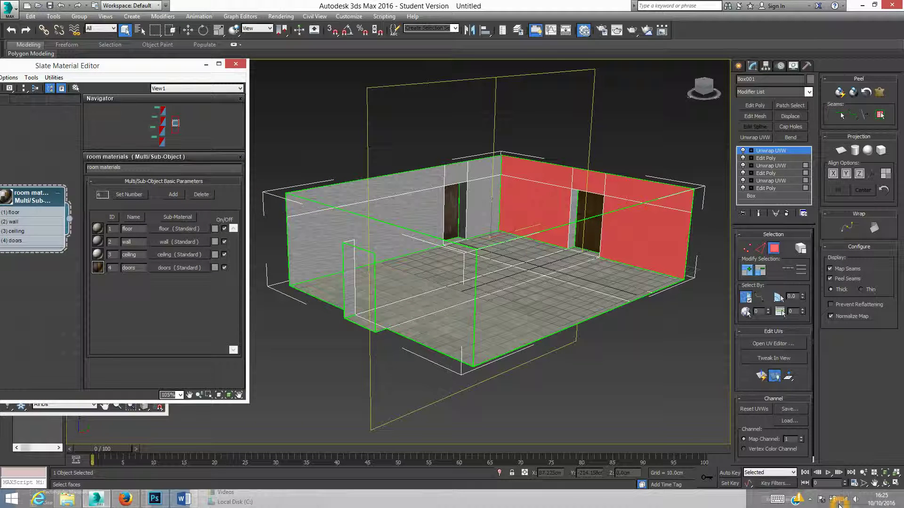